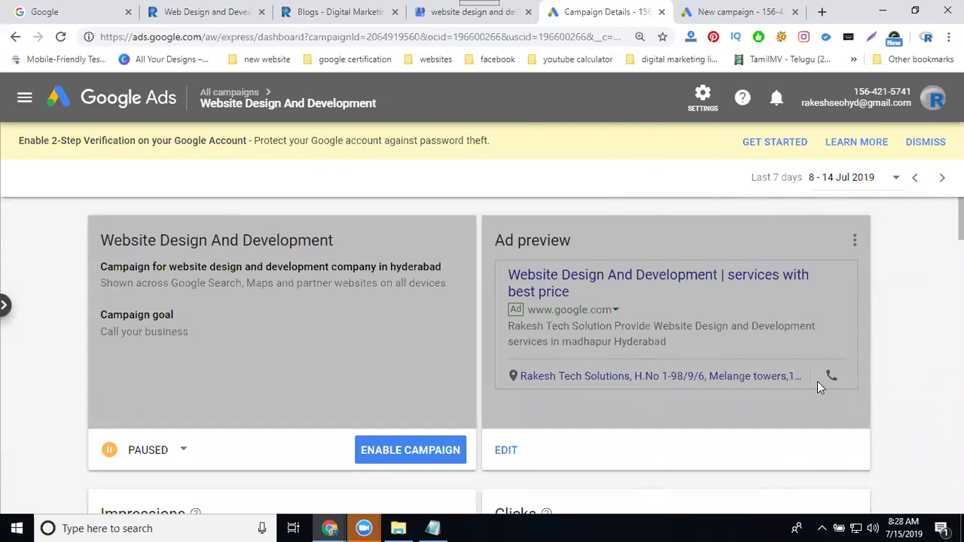
# - Set up a Smart campaign aimed at actions on your website and choose the "Digital Marketing Company in Madhapur Hyderabad" business
pyautogui.click(708, 12)
pyautogui.moveTo(363, 369)
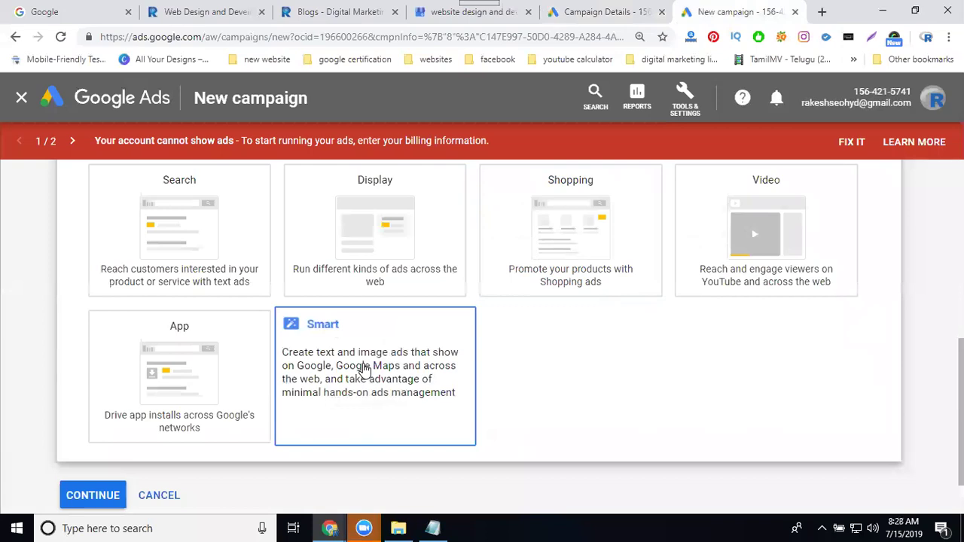
pyautogui.click(364, 369)
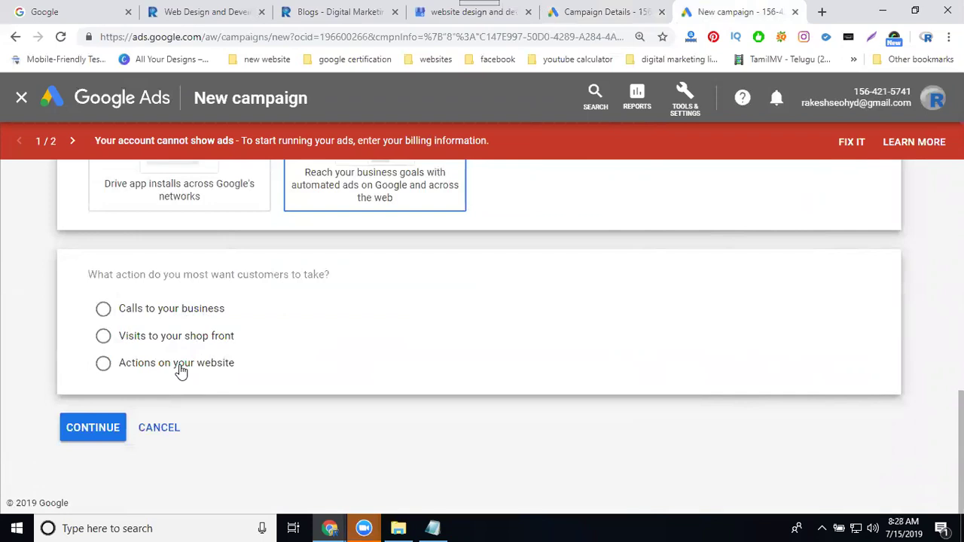
pyautogui.click(137, 364)
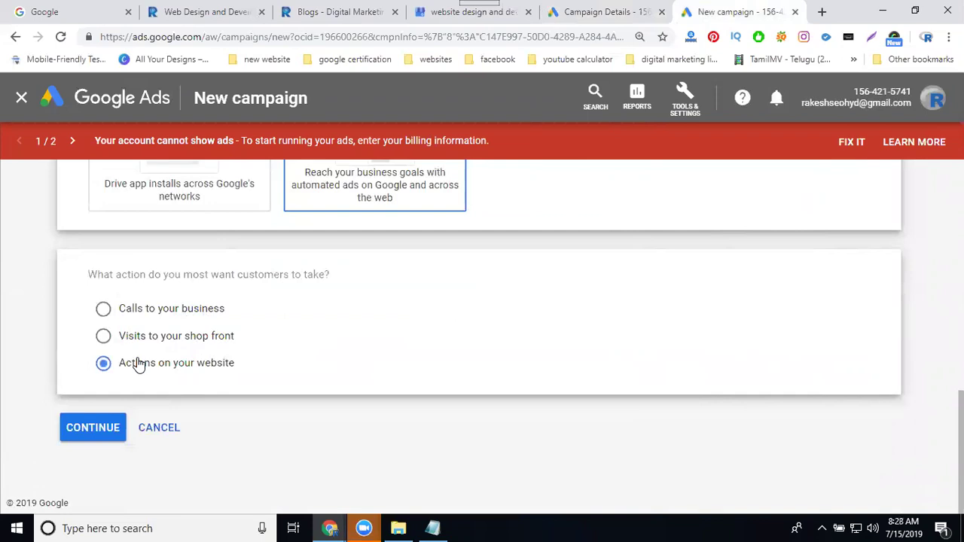
pyautogui.click(104, 429)
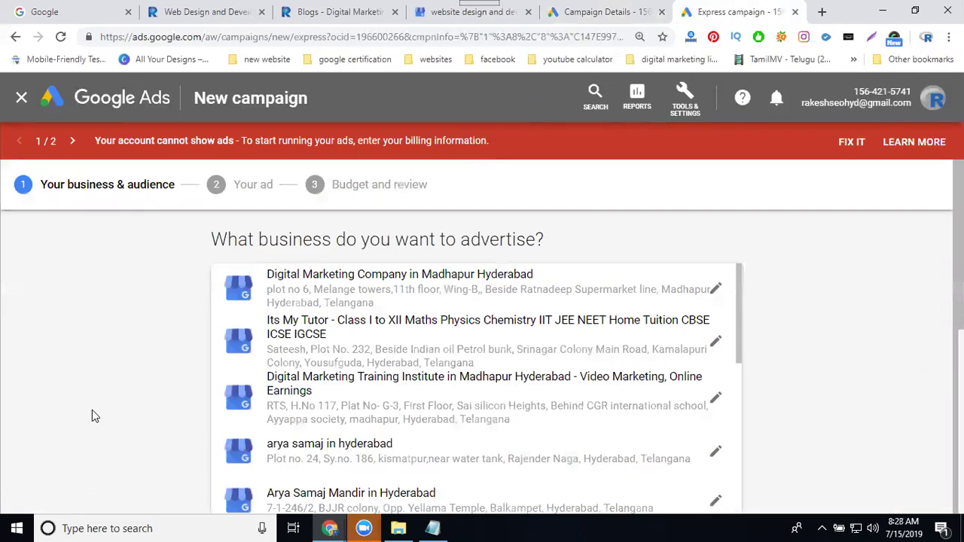
pyautogui.click(326, 281)
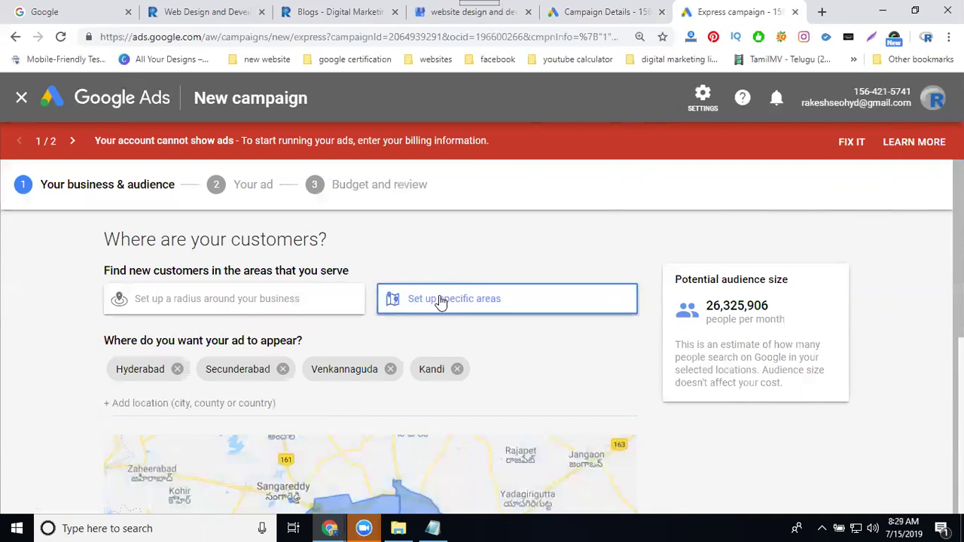
# - Remove Secunderabad, Venkannaguda and Kandi from the areas where the ad appears, keeping only Hyderabad
pyautogui.click(390, 369)
pyautogui.click(349, 369)
pyautogui.click(283, 369)
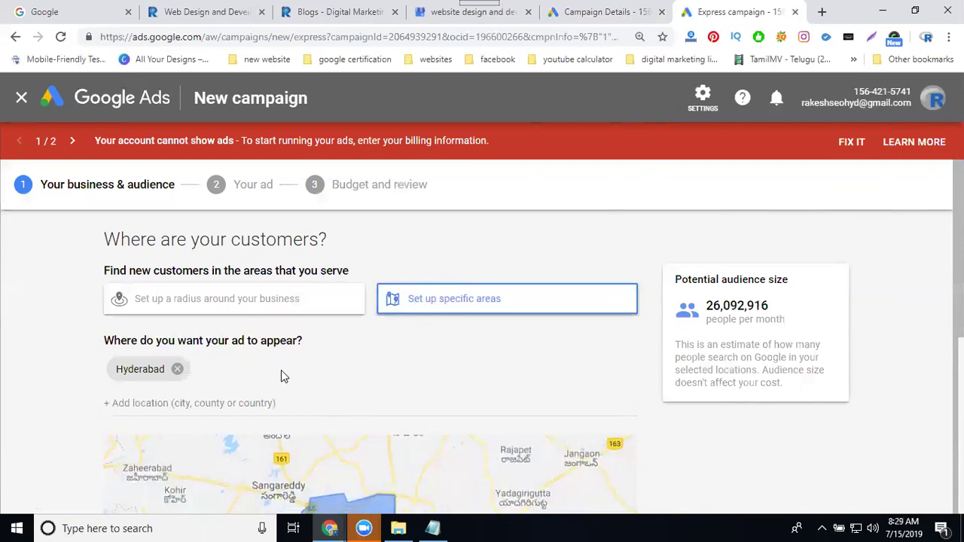
# - Add the countries United States, United Kingdom and Canada as ad locations and continue to the product definition
pyautogui.click(260, 405)
pyautogui.write('united')
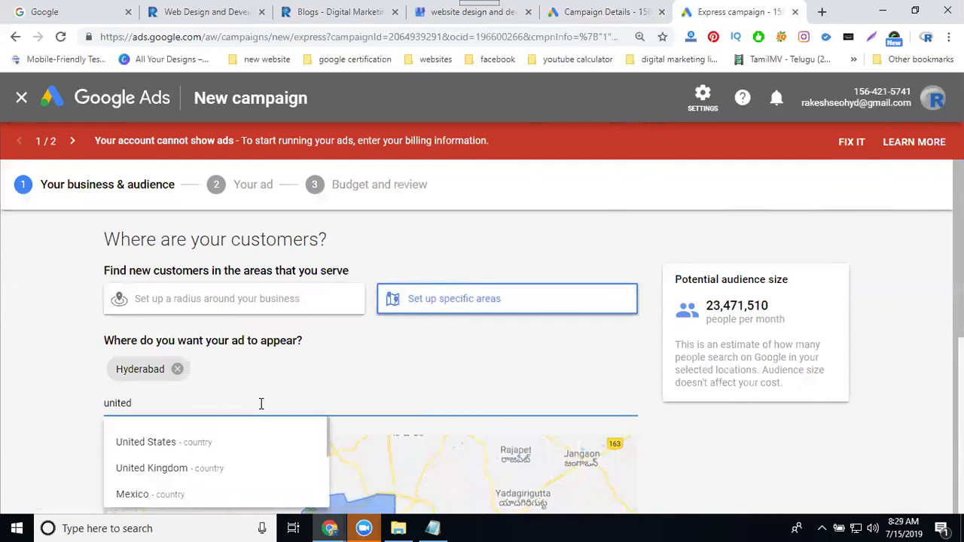
pyautogui.click(161, 442)
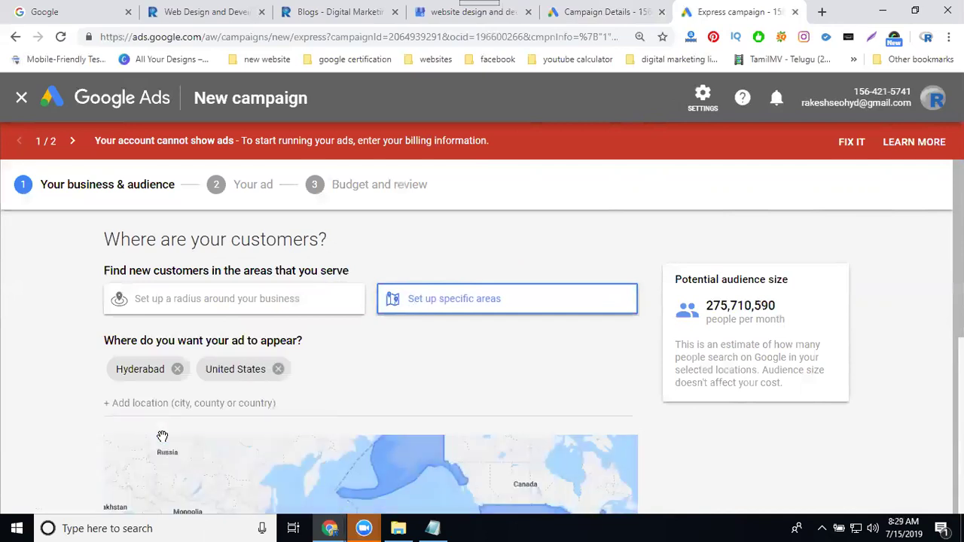
pyautogui.click(185, 405)
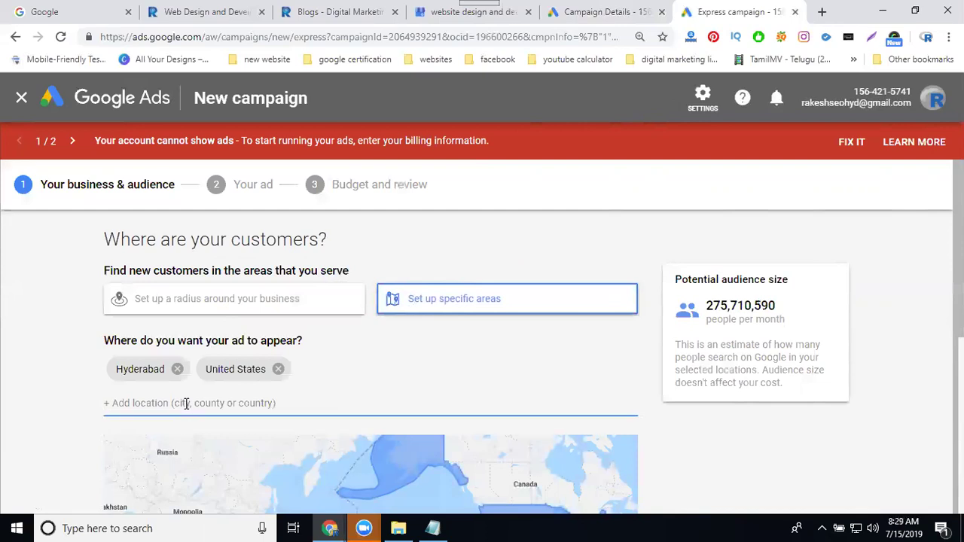
pyautogui.write('uni')
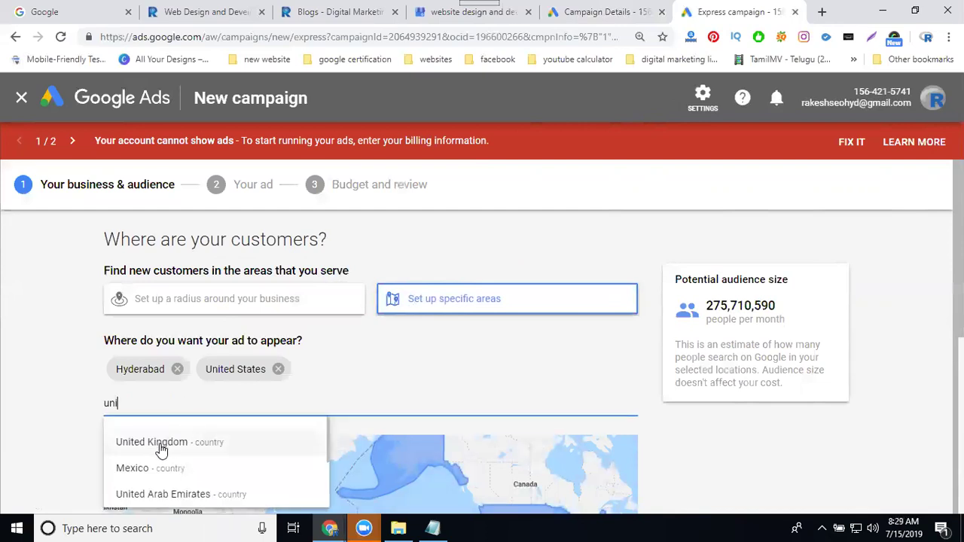
pyautogui.click(161, 449)
pyautogui.click(191, 409)
pyautogui.write('c')
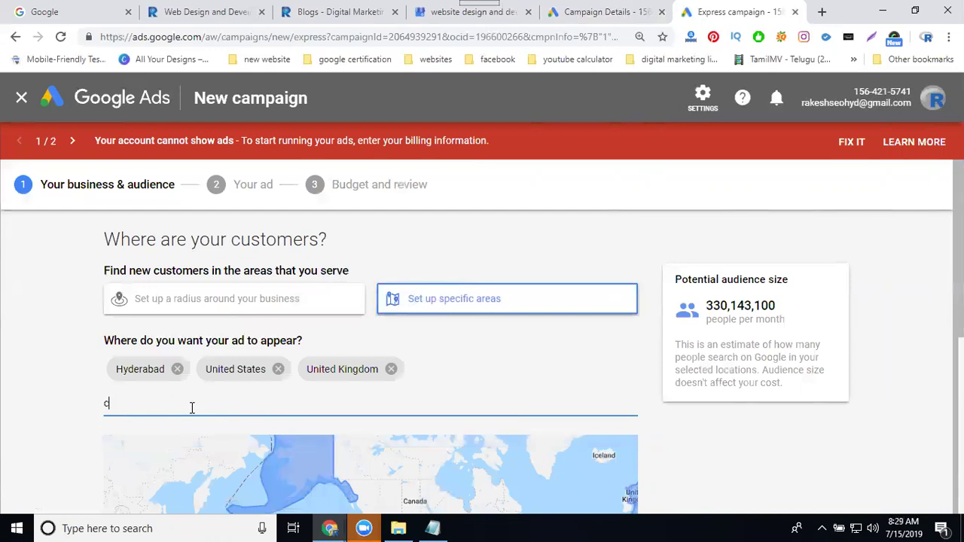
pyautogui.write('anada')
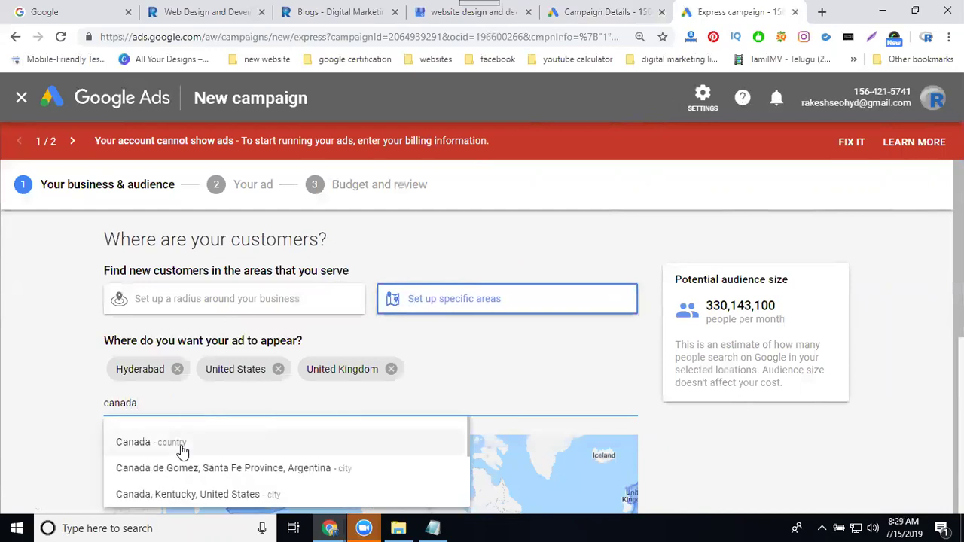
pyautogui.click(183, 448)
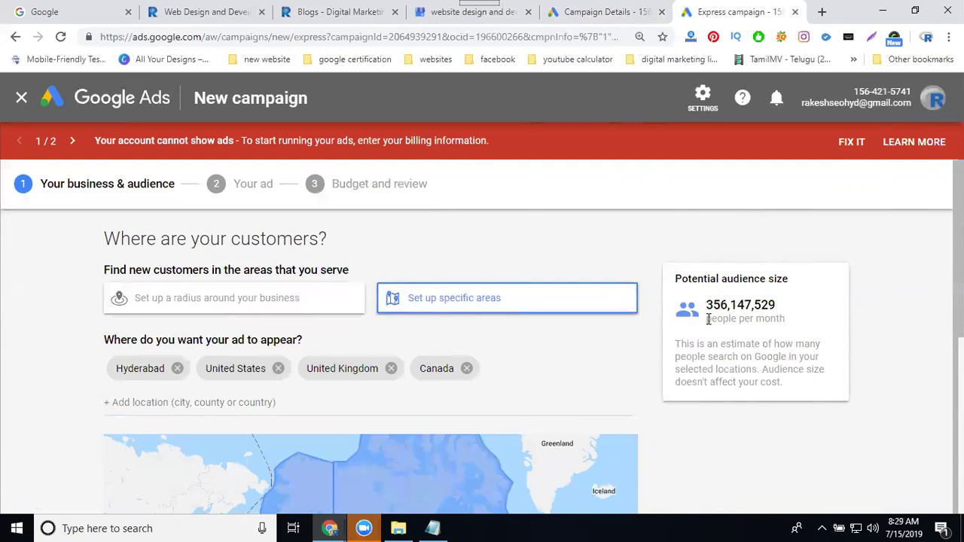
pyautogui.scroll(-5, 689, 338)
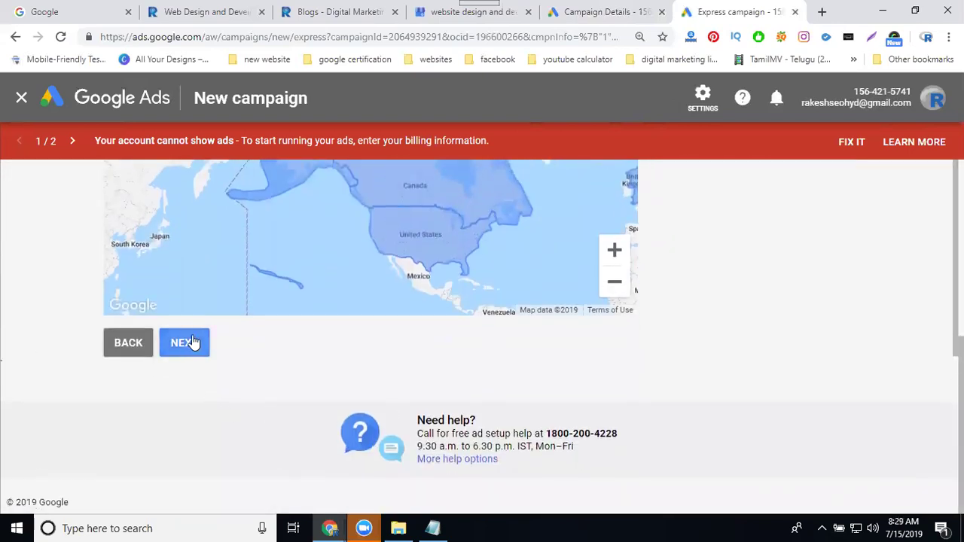
pyautogui.click(192, 341)
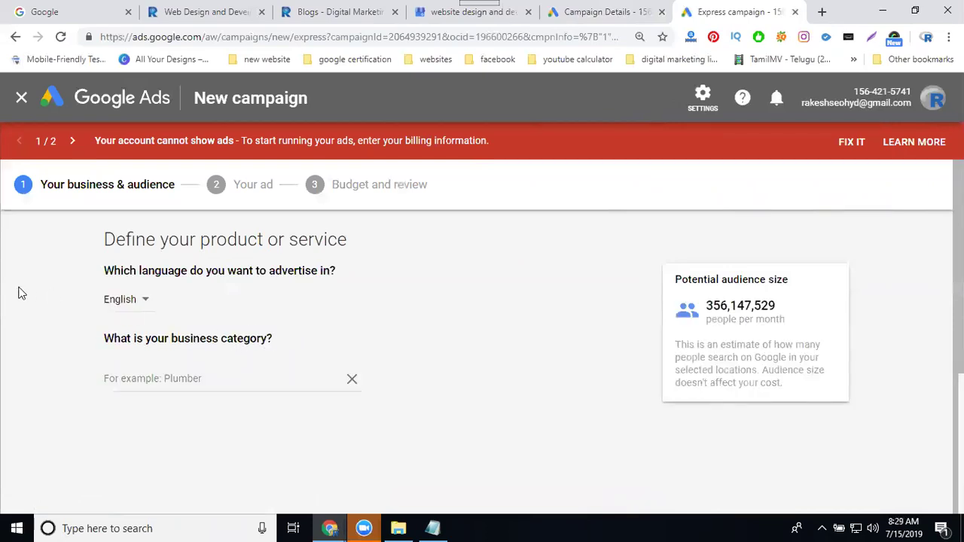
# - Search the business categories for "digital marketing company" and choose Marketing agency
pyautogui.click(172, 369)
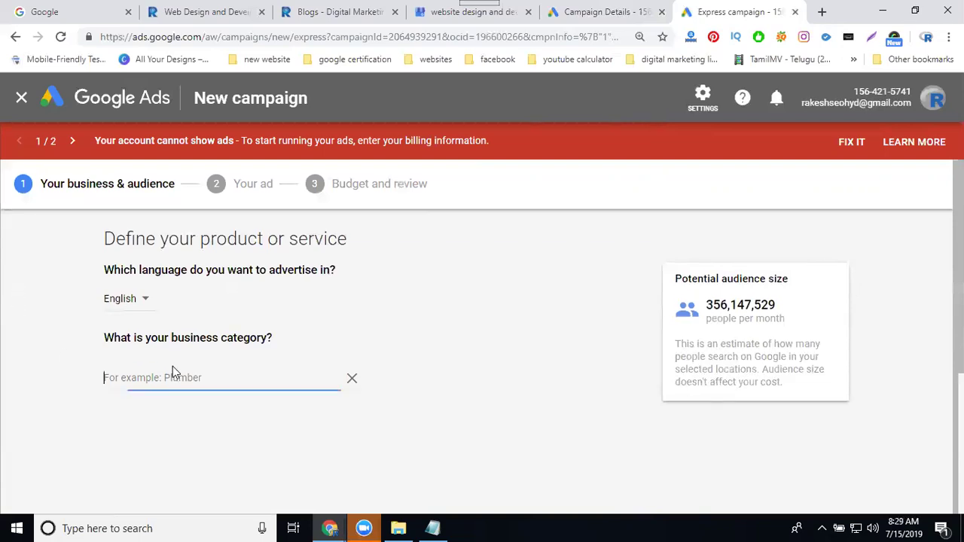
pyautogui.write('digit')
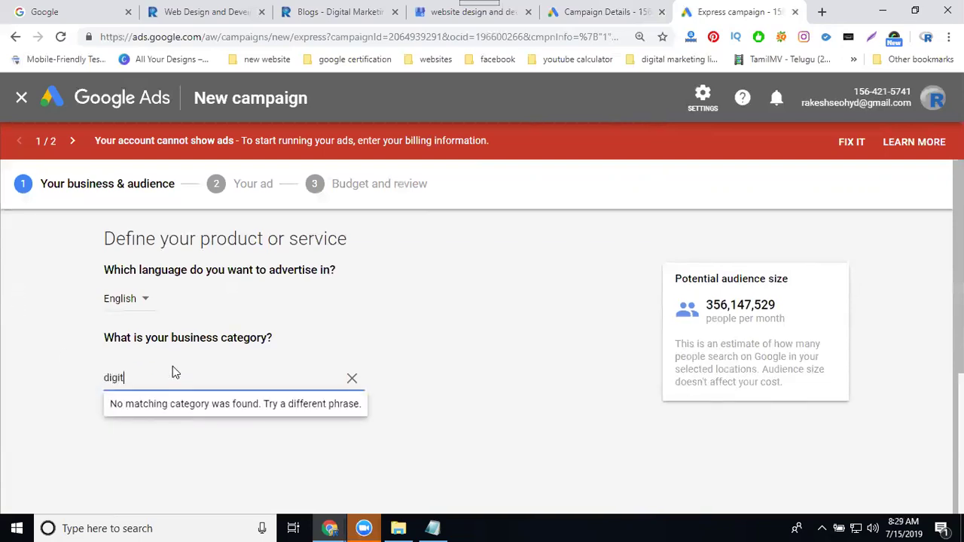
pyautogui.write('al marketing company')
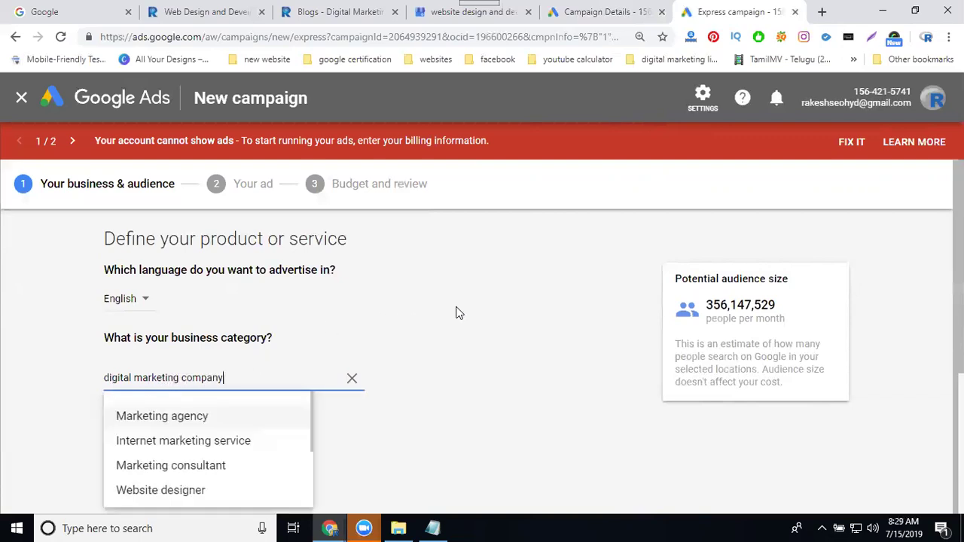
pyautogui.scroll(-2, 503, 316)
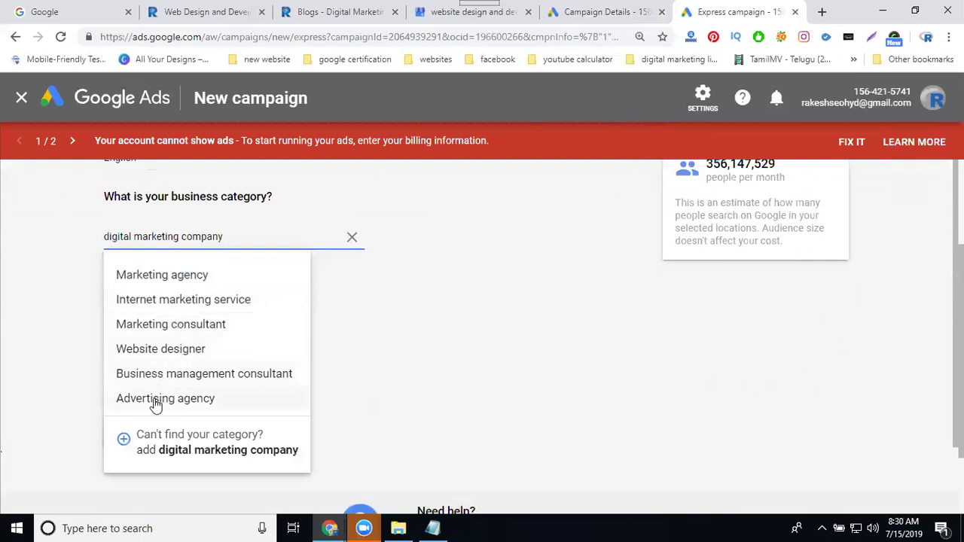
pyautogui.click(162, 277)
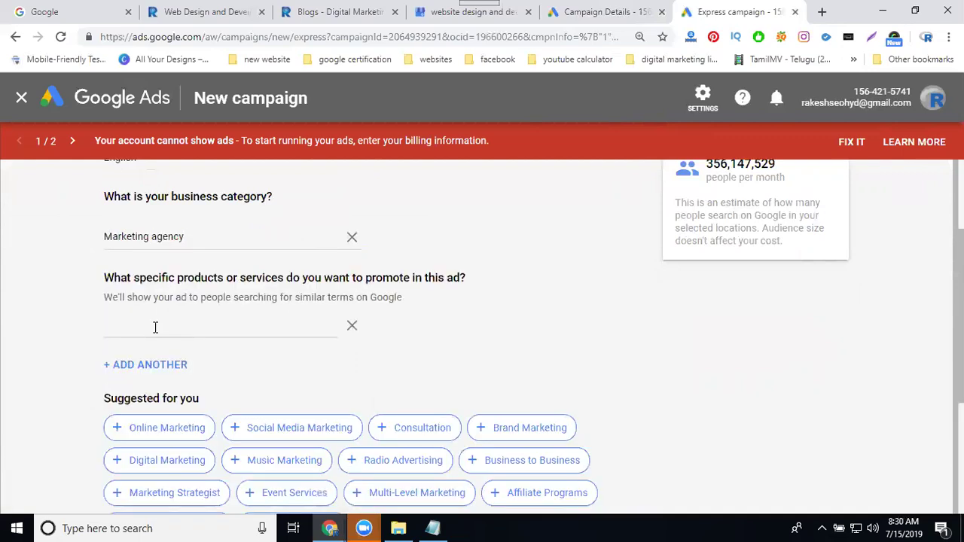
# - Enter "digital marketing company in hyderabad" as the first promoted service and copy the phrase
pyautogui.click(155, 327)
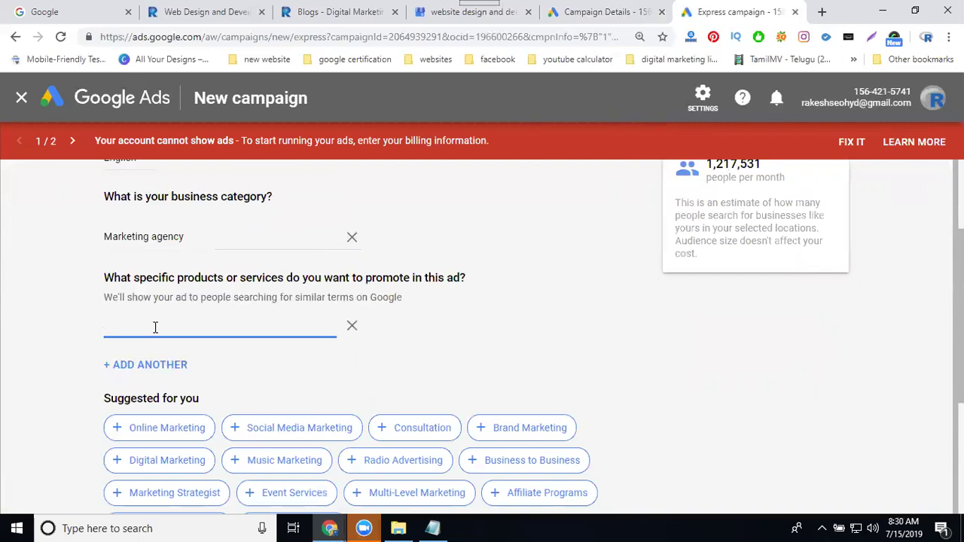
pyautogui.write('digital marketing company in hyderabad')
pyautogui.tripleClick(155, 326)
pyautogui.hotkey('ctrl', 'c')
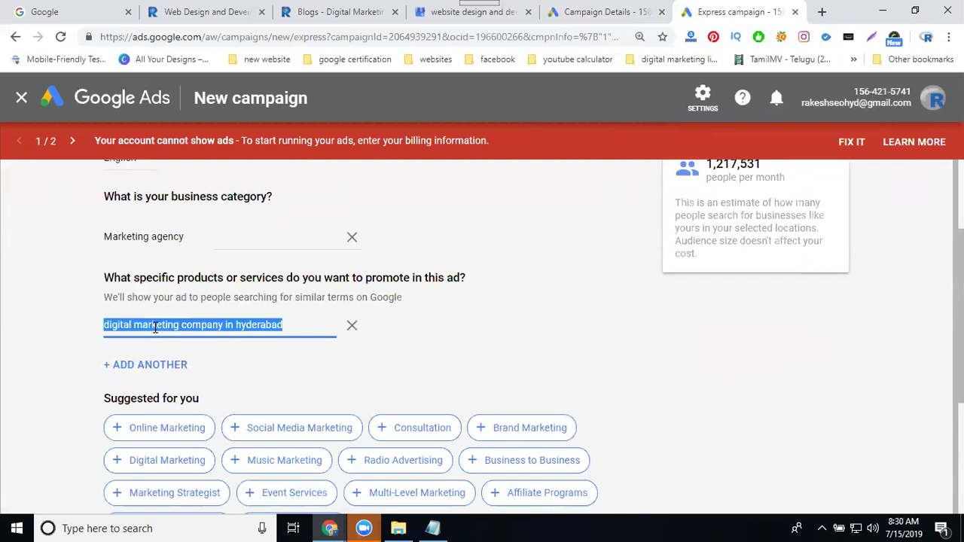
# - Add a second promoted service from the copied phrase, reworded as "digital marketing services in hyderabad"
pyautogui.click(119, 363)
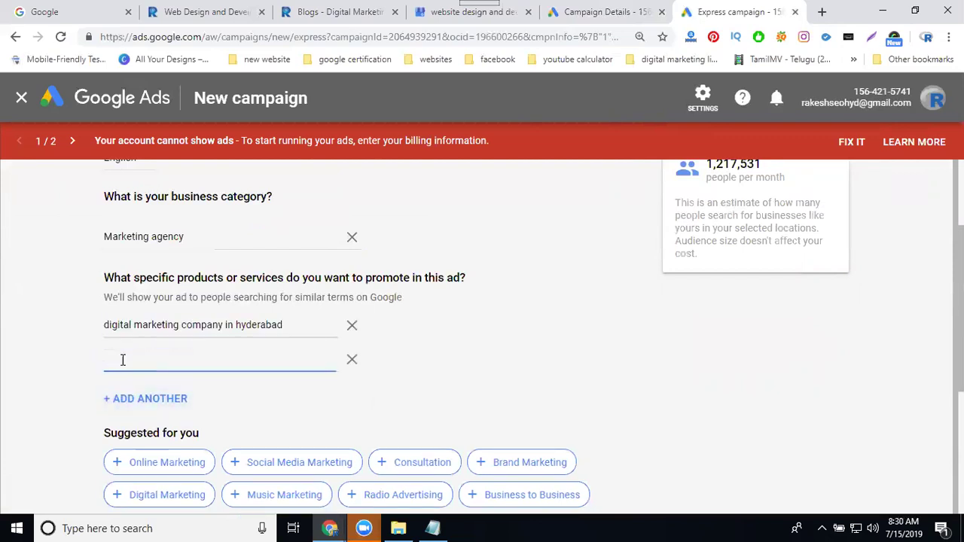
pyautogui.hotkey('ctrl', 'v')
pyautogui.doubleClick(214, 352)
pyautogui.write('serive')
pyautogui.press('BackSpace')
pyautogui.press('BackSpace')
pyautogui.press('BackSpace')
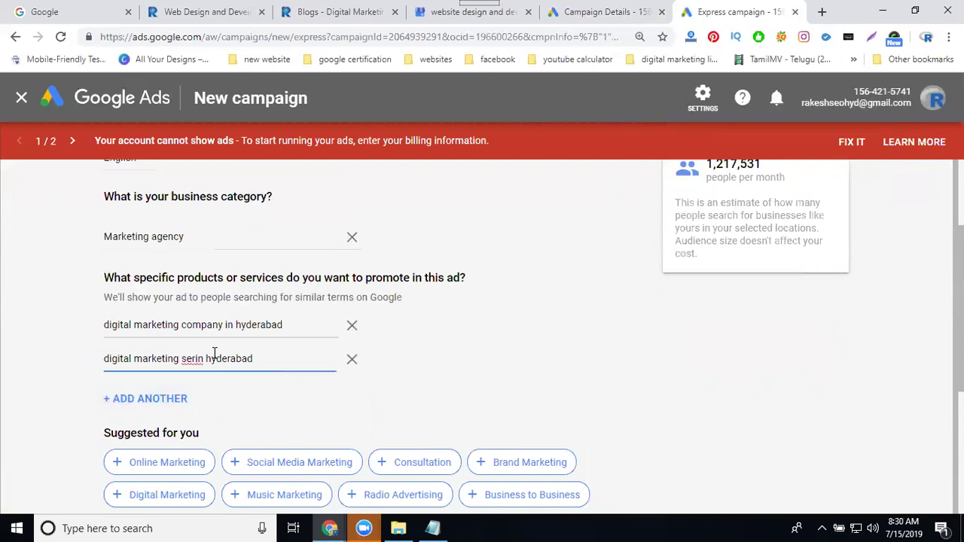
pyautogui.write('vices')
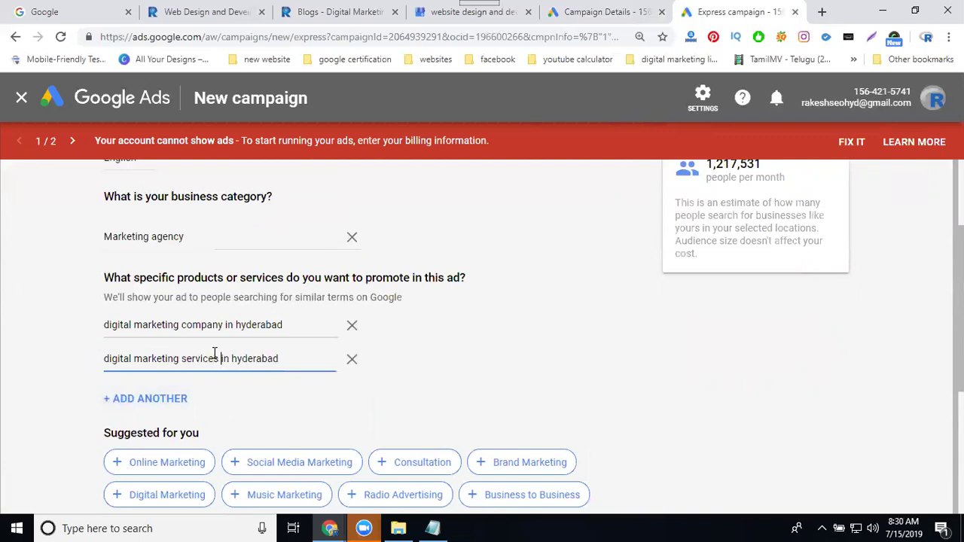
# - Add a third promoted service from the copied phrase, reworded as "digital marketing agency in hyderabad"
pyautogui.click(153, 397)
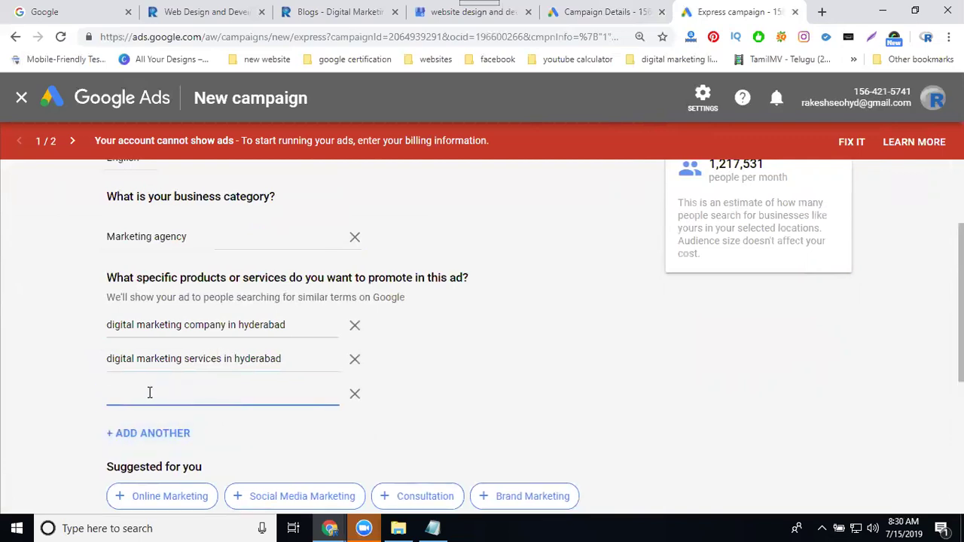
pyautogui.hotkey('ctrl', 'v')
pyautogui.doubleClick(196, 392)
pyautogui.write('age')
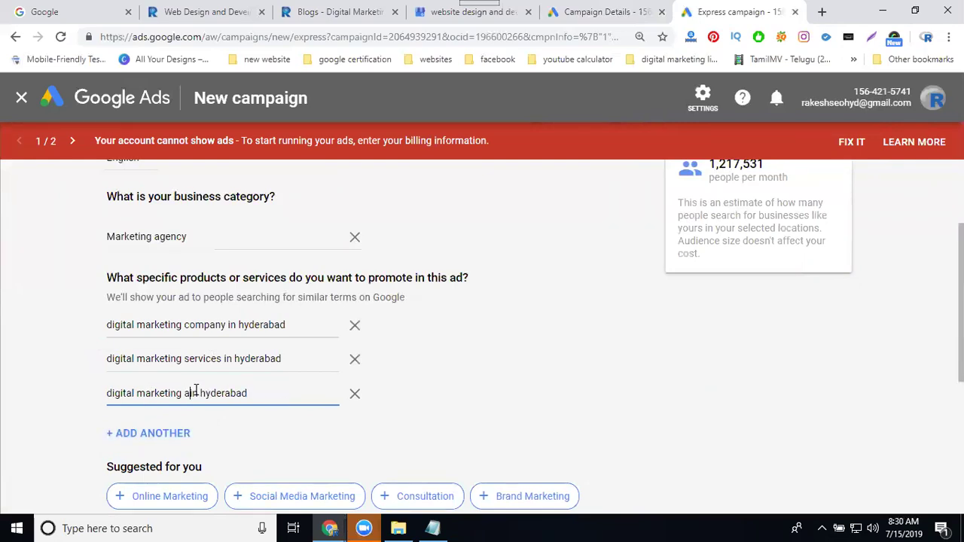
pyautogui.write('ncy in')
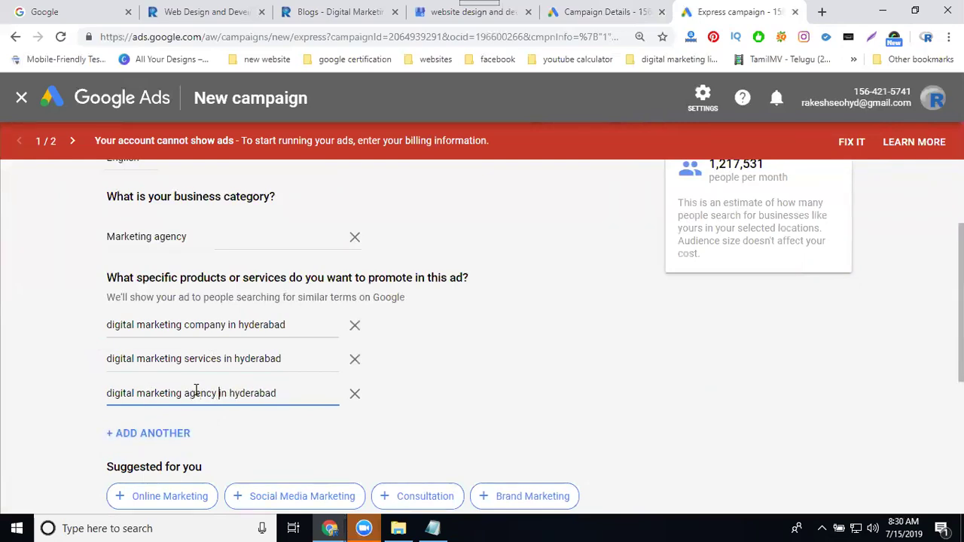
# - Add the suggested services Digital Marketing, Online Marketing and Social Media Marketing, and continue to writing the ad
pyautogui.scroll(-4, 509, 310)
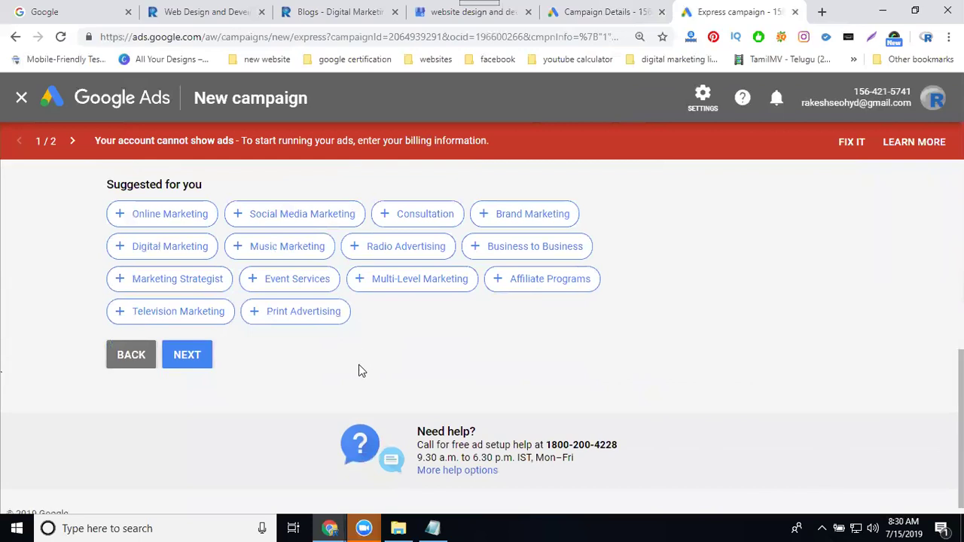
pyautogui.click(115, 246)
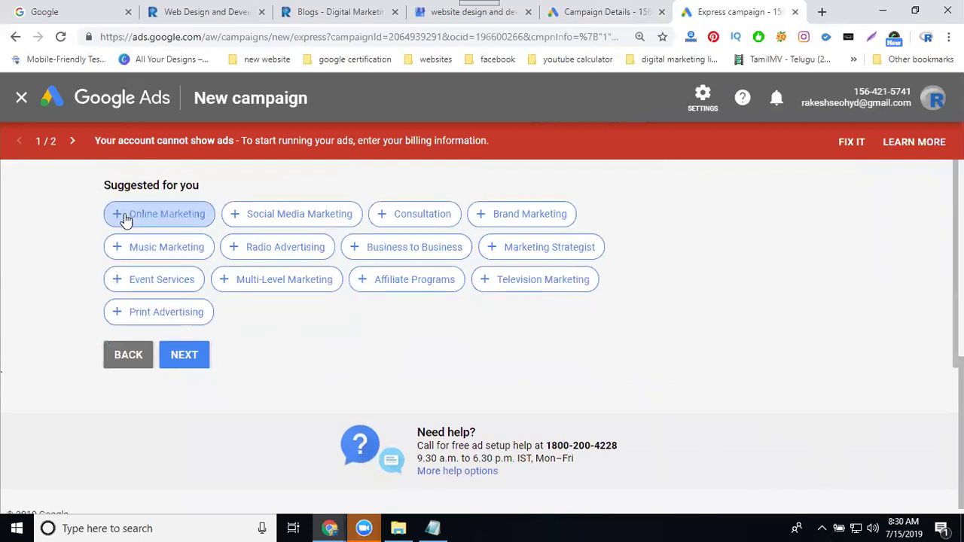
pyautogui.click(121, 214)
pyautogui.click(116, 237)
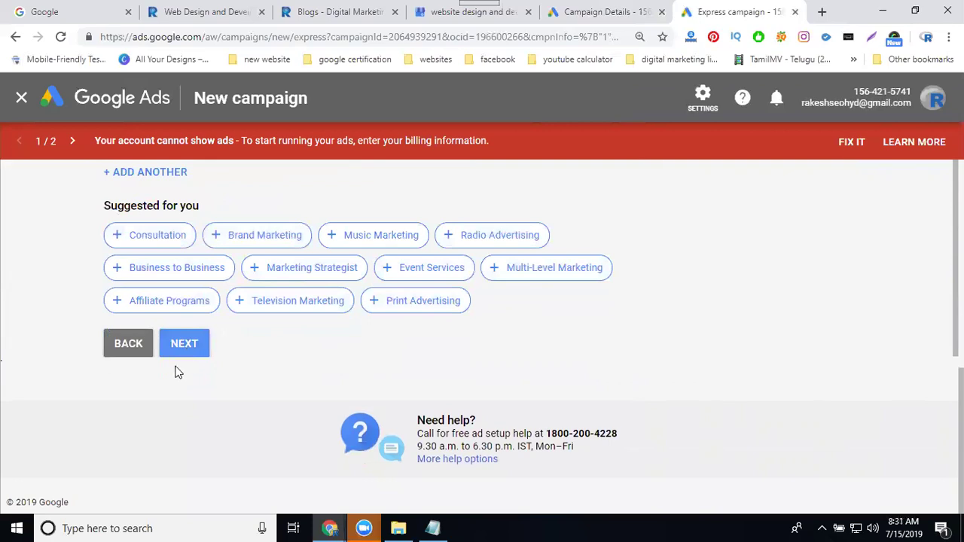
pyautogui.scroll(3, 172, 374)
pyautogui.scroll(2, 169, 375)
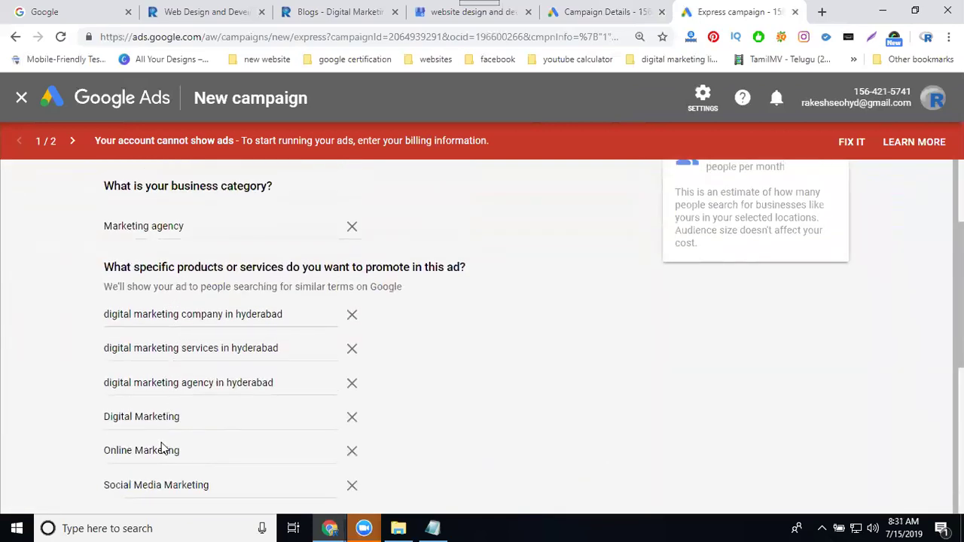
pyautogui.scroll(-4, 79, 415)
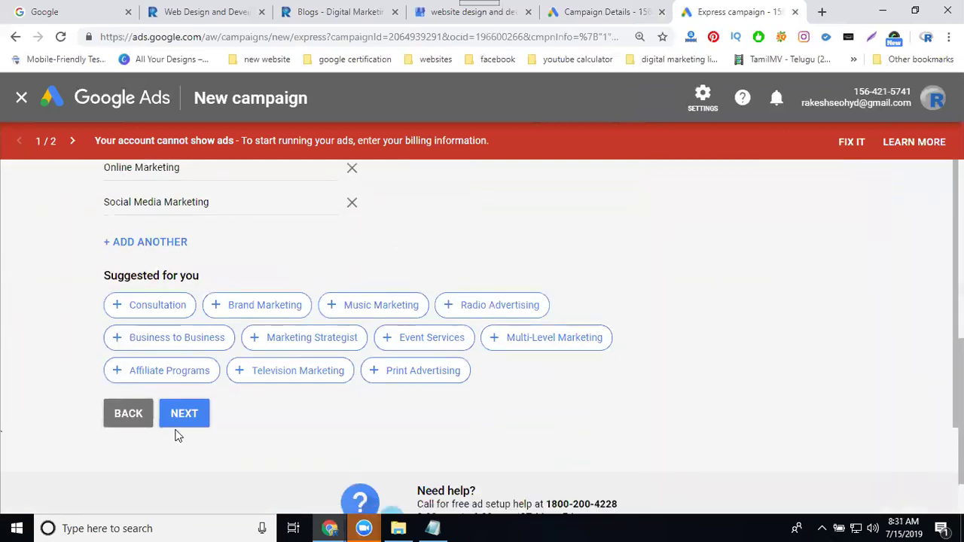
pyautogui.click(182, 415)
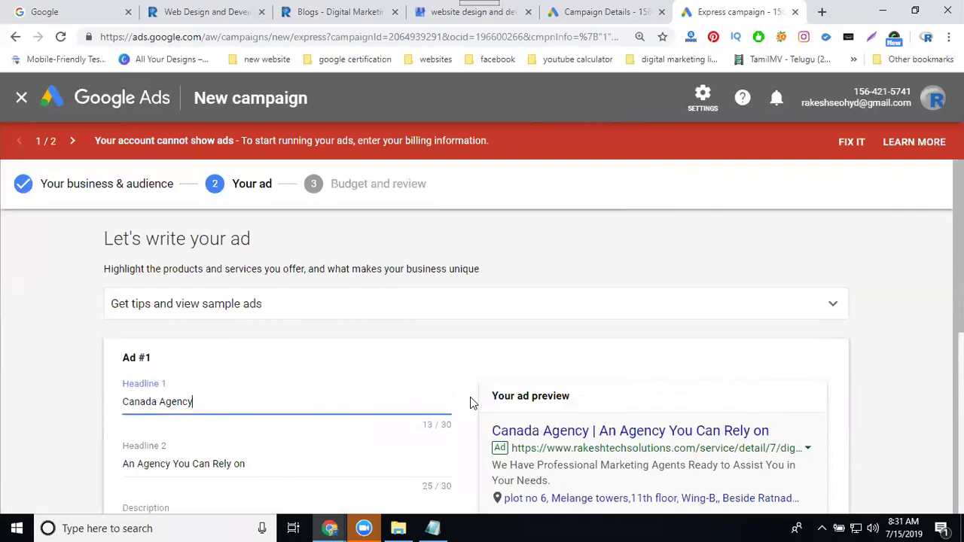
pyautogui.scroll(-2, 369, 342)
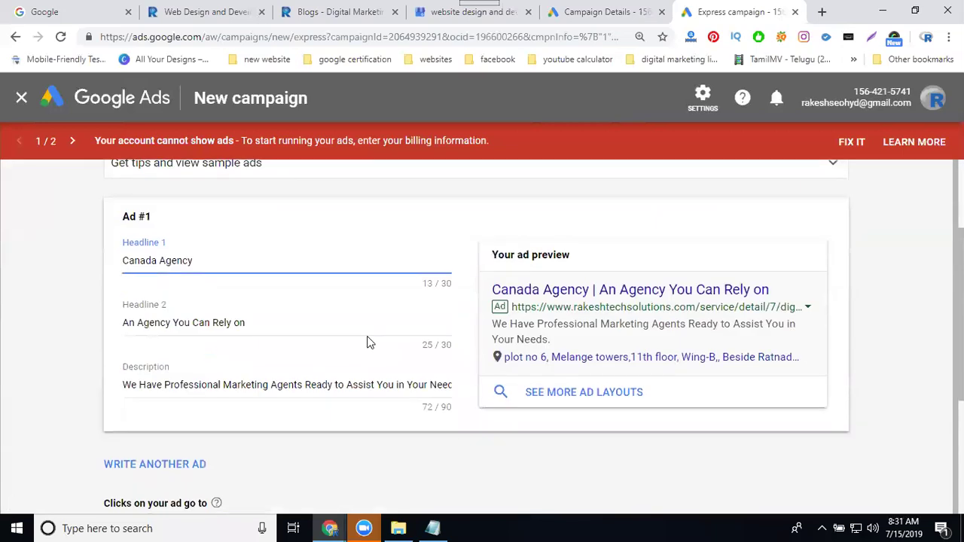
# - Set Ad #1's first headline to "Digital marketing services" and its second headline to "with best price in hyderabad"
pyautogui.tripleClick(278, 259)
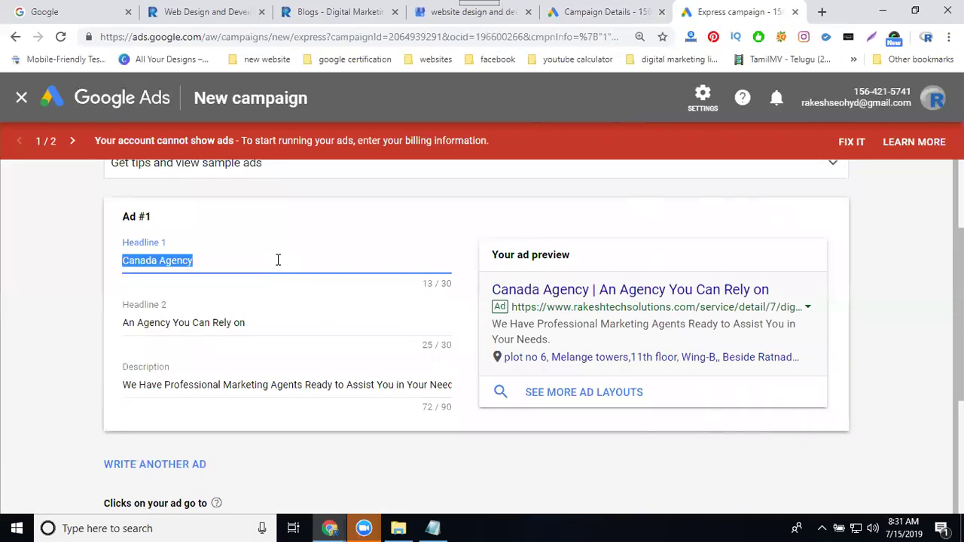
pyautogui.write('Digital marketing se')
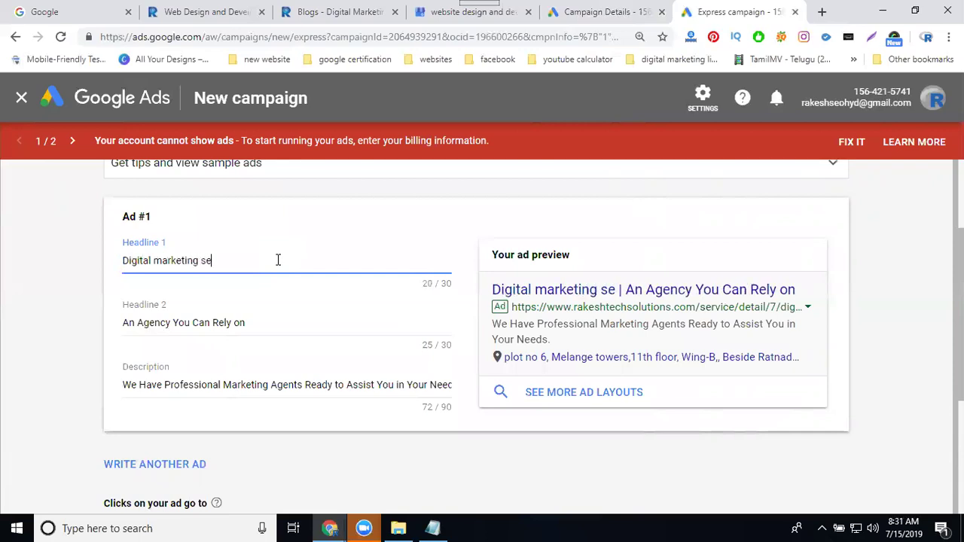
pyautogui.write('rvices')
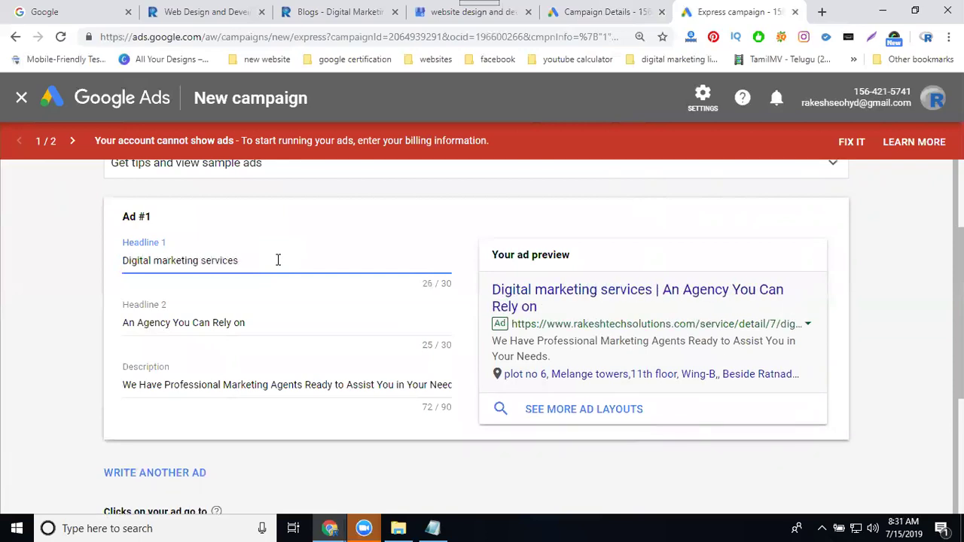
pyautogui.tripleClick(248, 325)
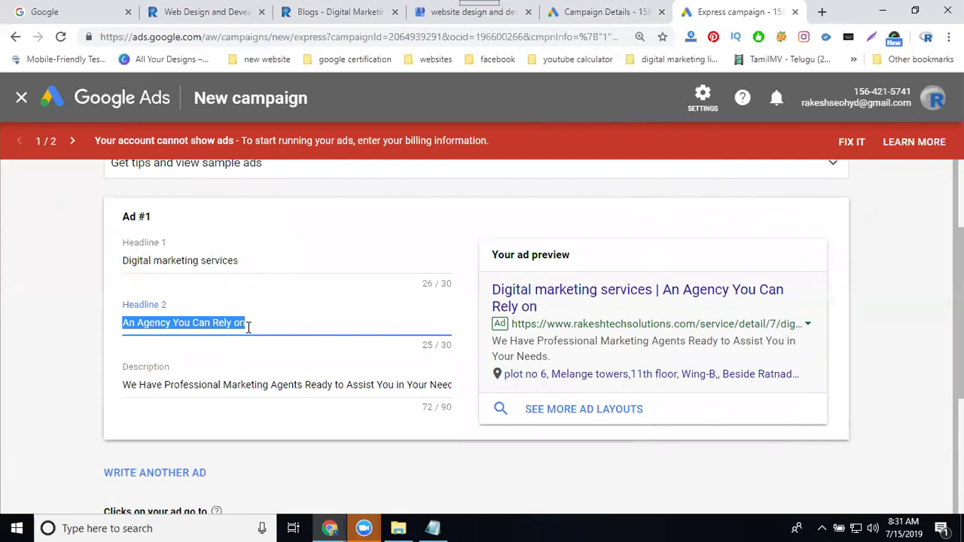
pyautogui.write('with best')
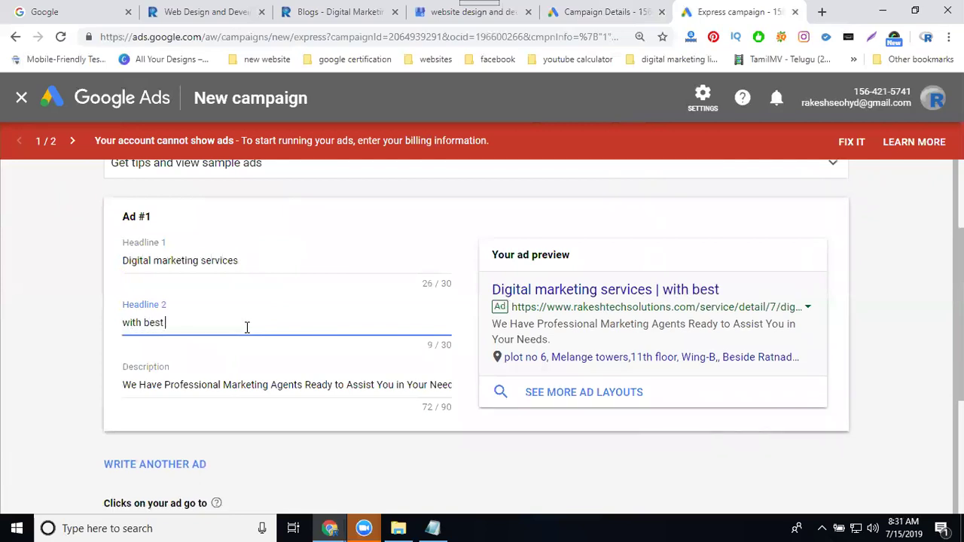
pyautogui.write(' price in hyderabad')
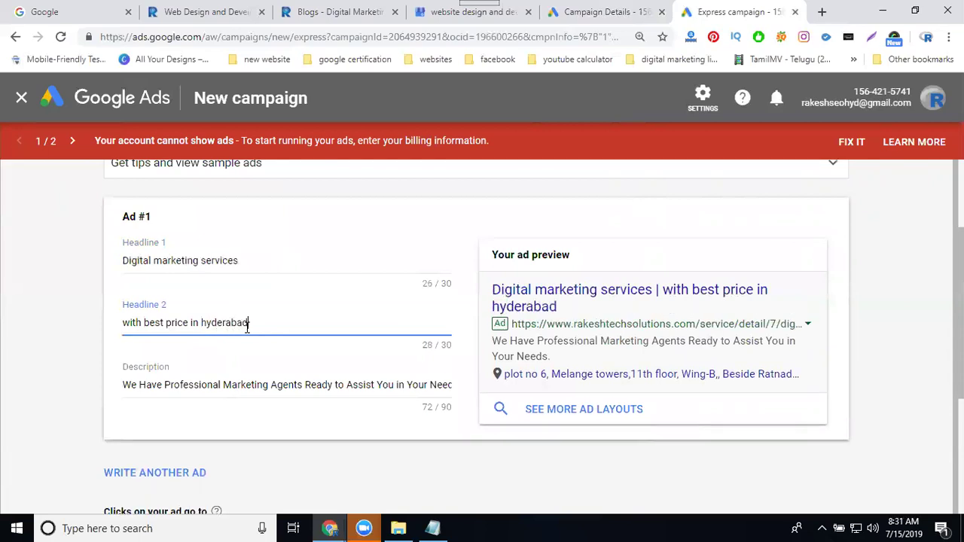
# - Replace the ad description with "Rakesh Tech Solutions Provide Digital Marketing Services With Best Price in Hyderabad"
pyautogui.scroll(-3, 218, 331)
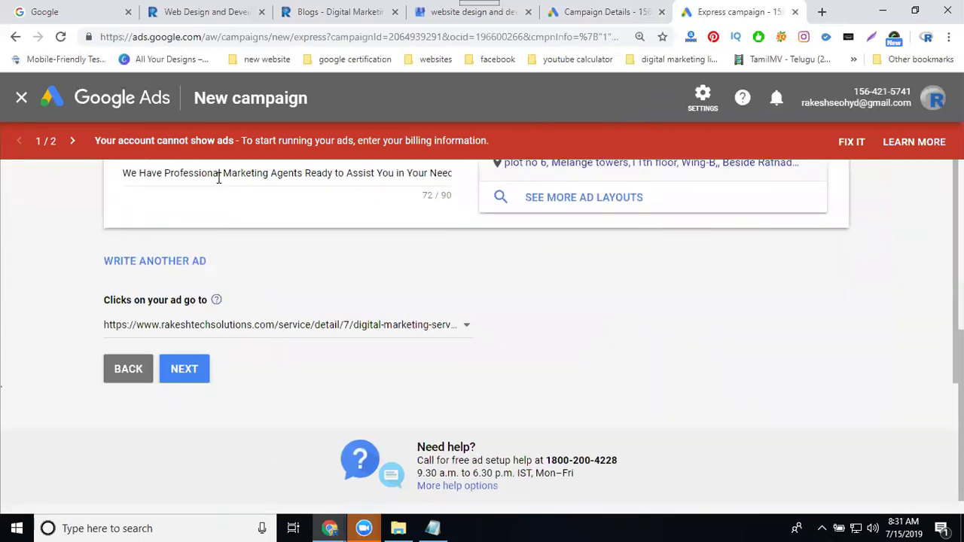
pyautogui.scroll(1, 217, 220)
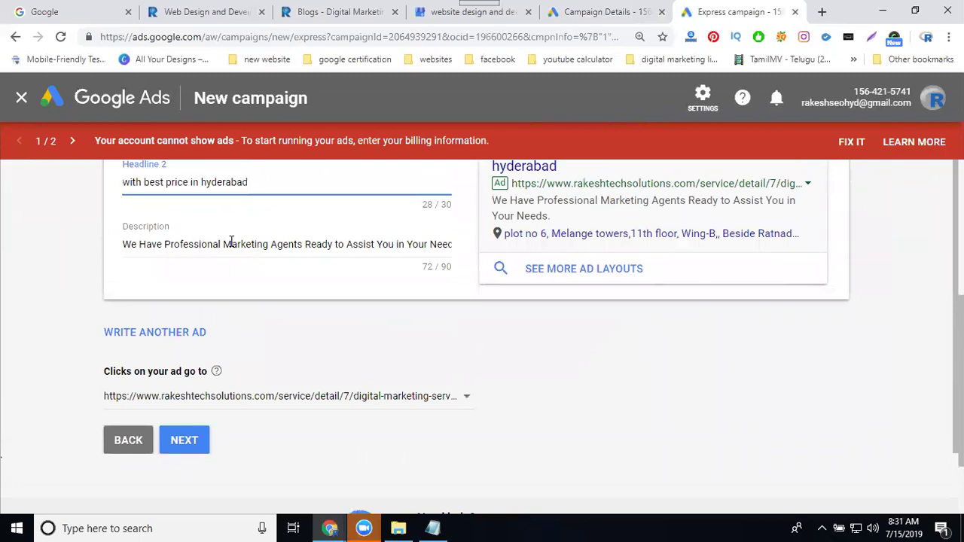
pyautogui.tripleClick(231, 243)
pyautogui.write('Ra')
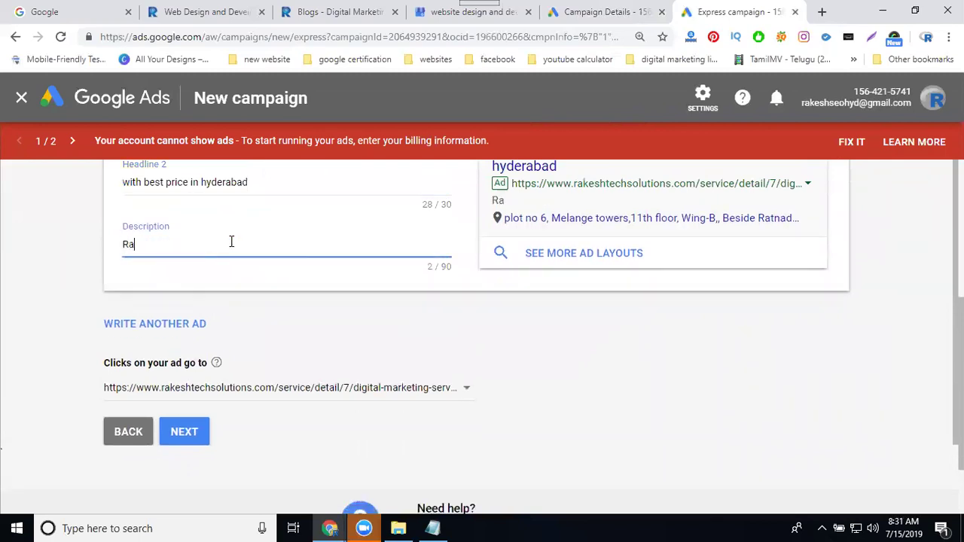
pyautogui.write('kesh Tech')
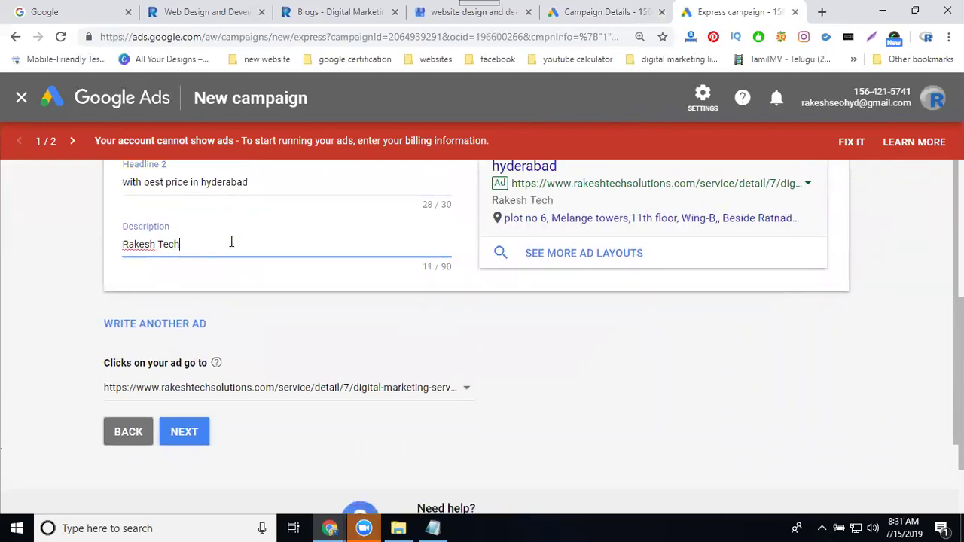
pyautogui.write(' Solutions Pr')
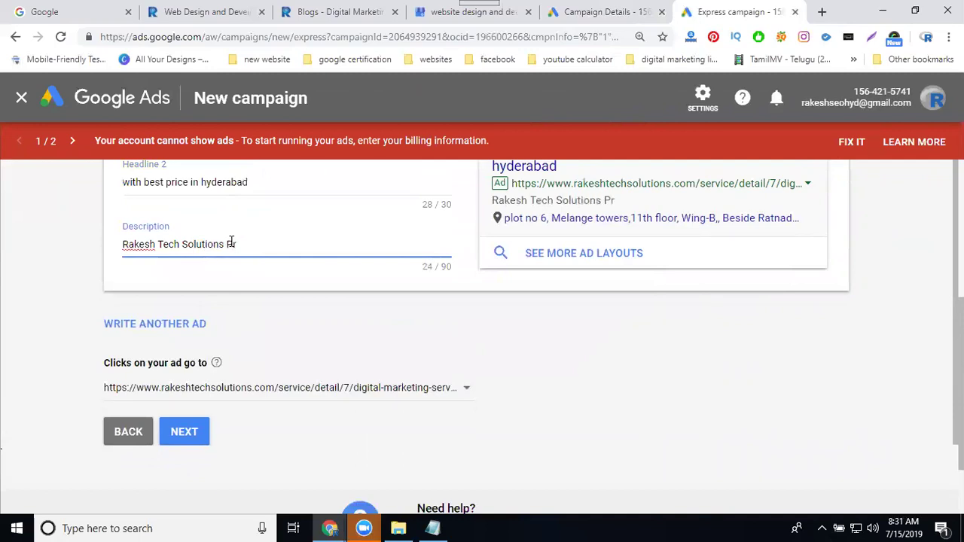
pyautogui.write('ovide Digital m')
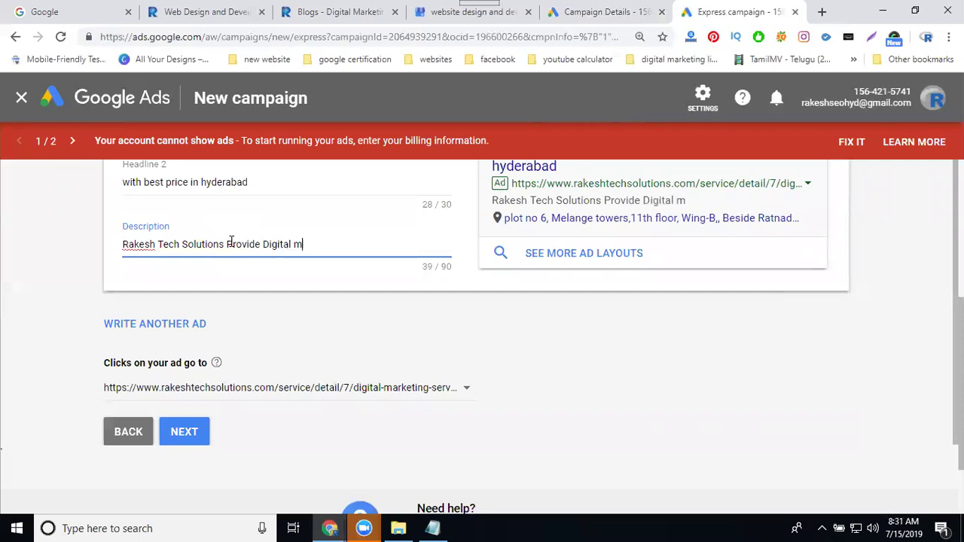
pyautogui.press('BackSpace')
pyautogui.write('Marketing Se')
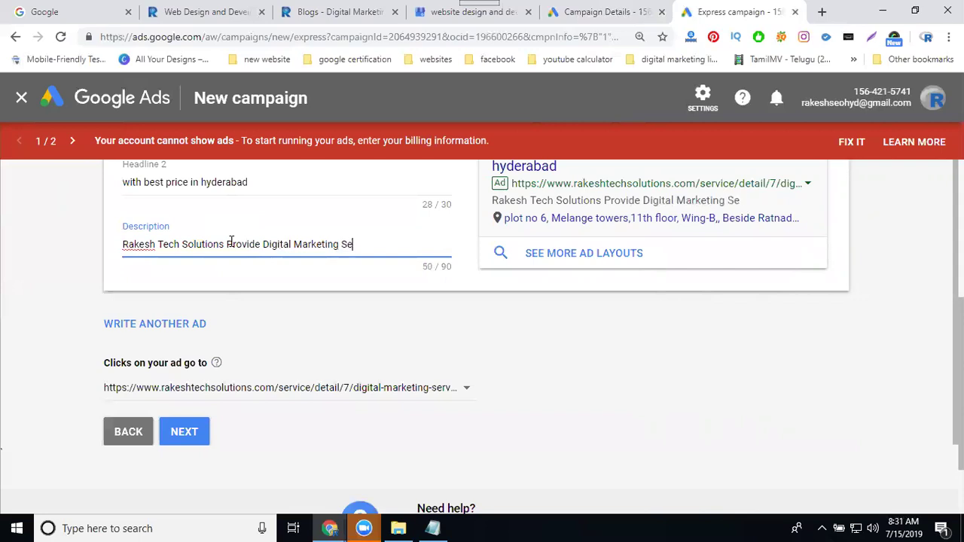
pyautogui.write('rvices Wi')
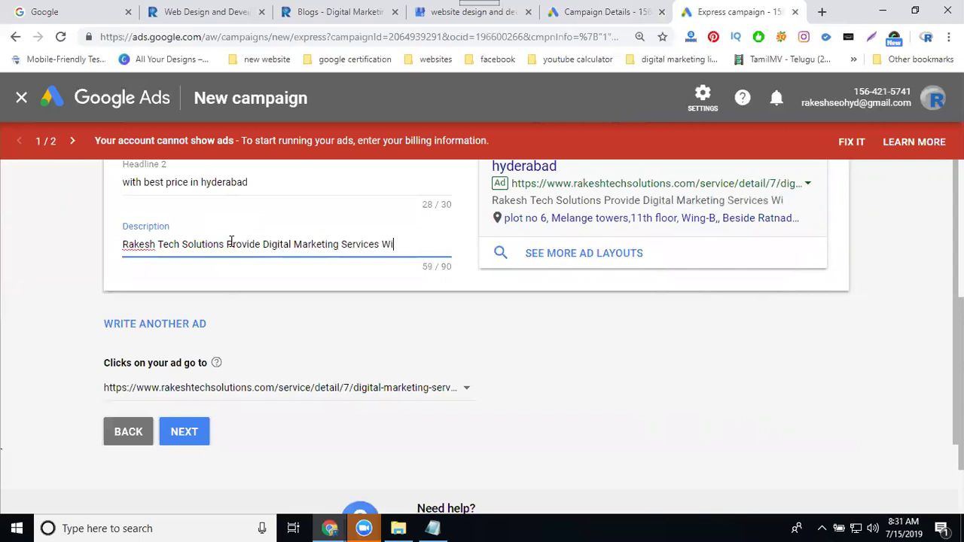
pyautogui.write('th Best Price')
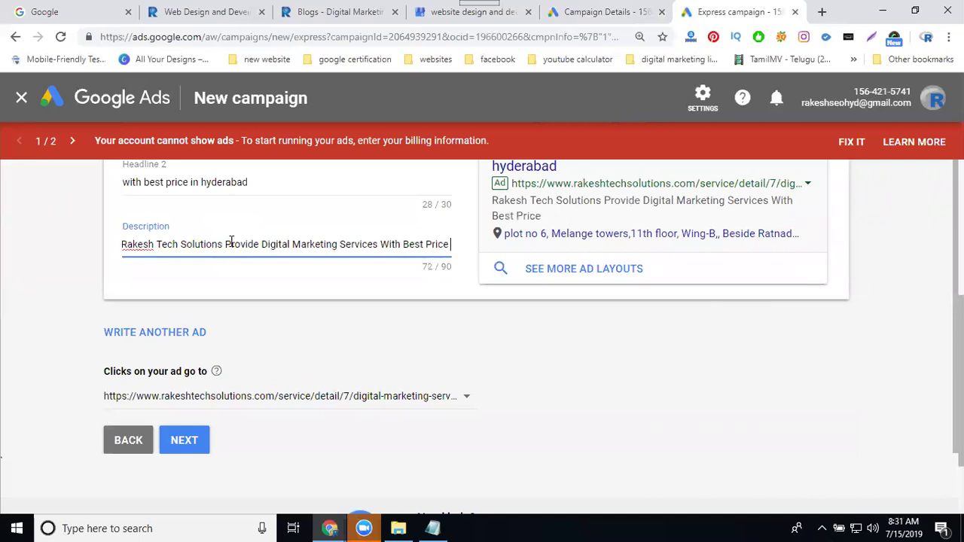
pyautogui.write(' in H')
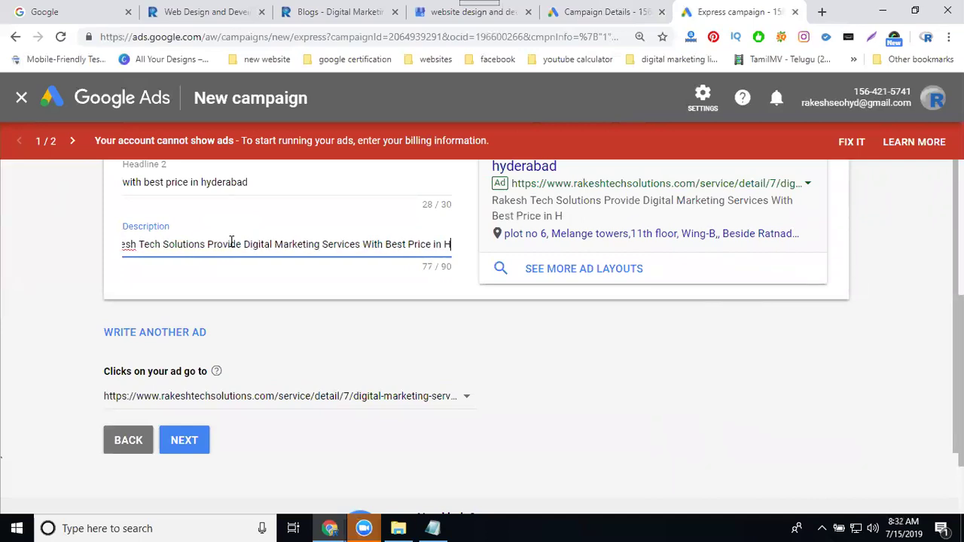
pyautogui.write('yderabad')
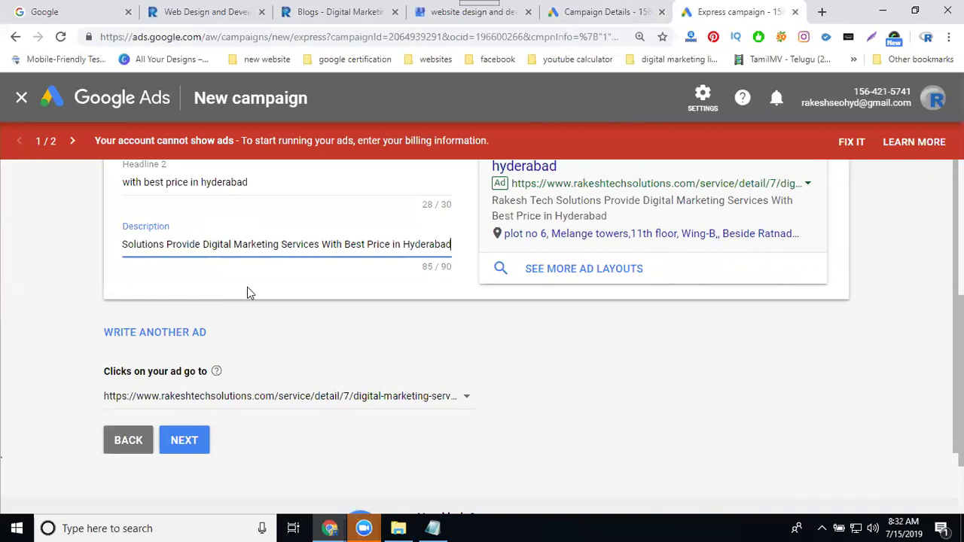
# - Choose the suggested rakeshtechsolutions.com digital marketing service page as the ad's landing page and continue to adding images
pyautogui.click(219, 403)
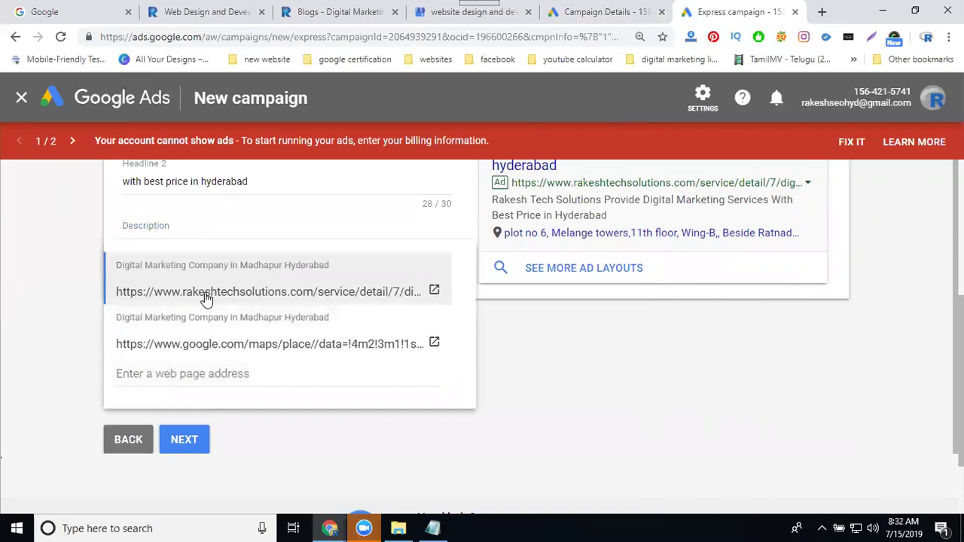
pyautogui.click(198, 372)
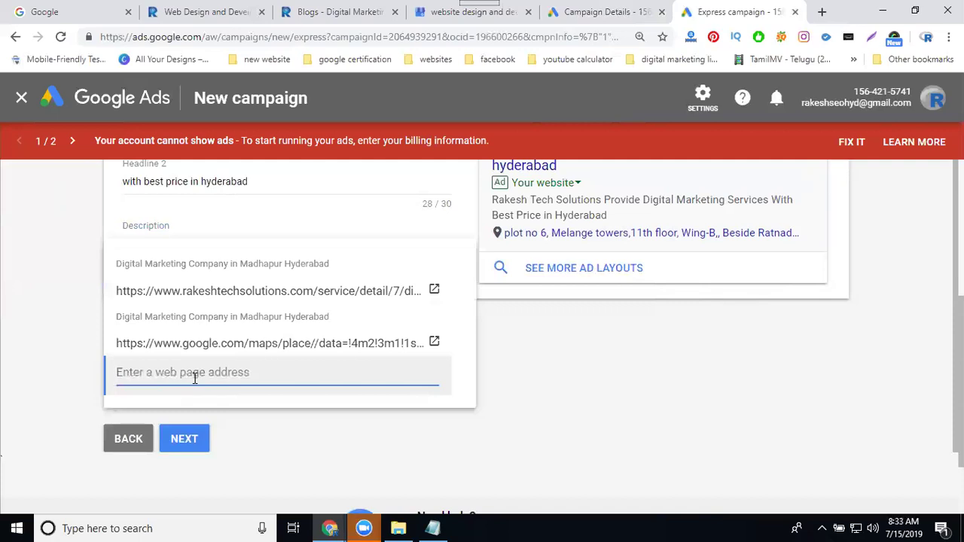
pyautogui.click(189, 293)
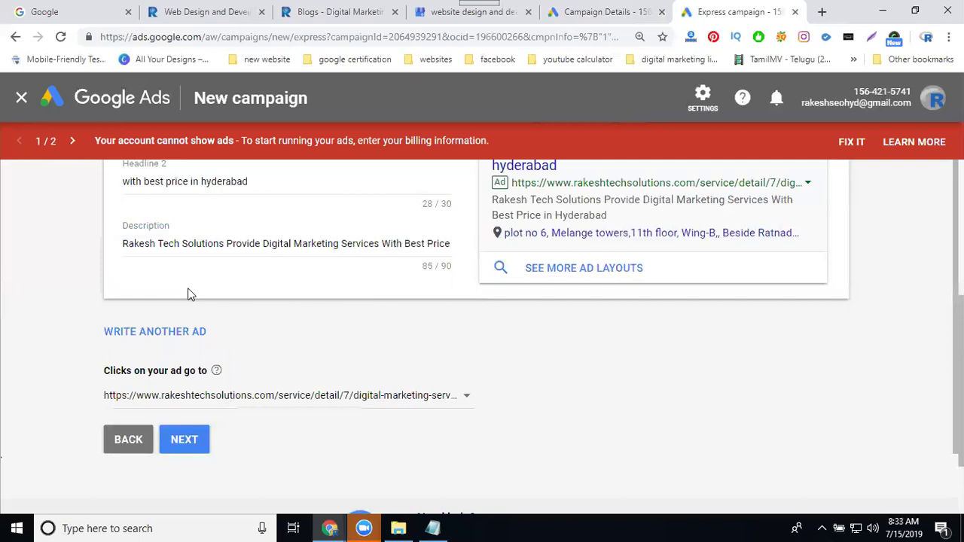
pyautogui.click(198, 443)
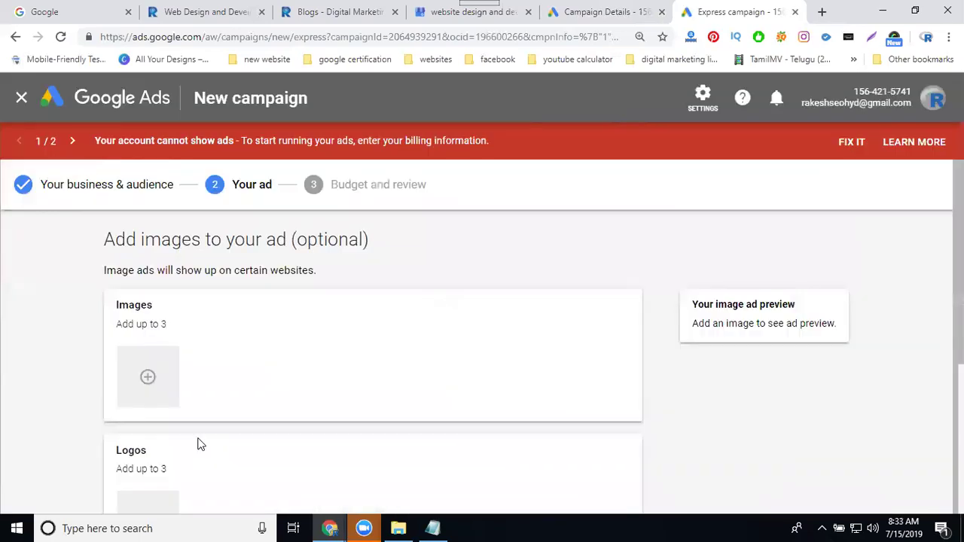
# - Add three stock images to the ad: the man drawing on a whiteboard, the marketing plan and the overhead desk with books
pyautogui.click(136, 368)
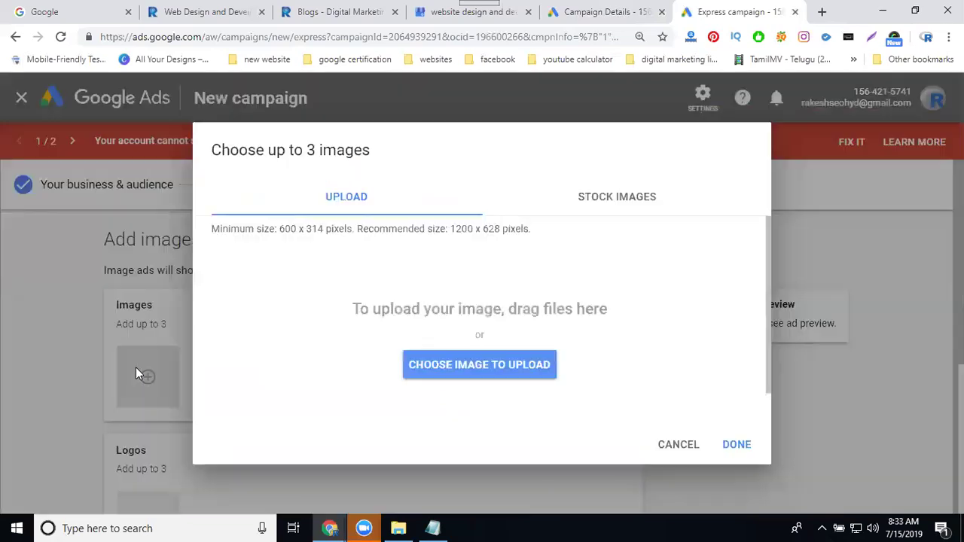
pyautogui.click(583, 197)
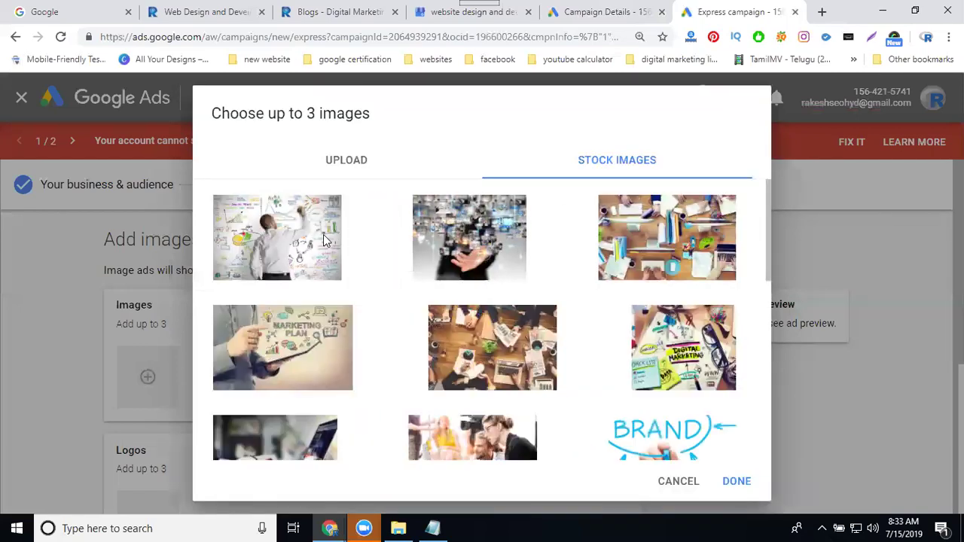
pyautogui.click(325, 239)
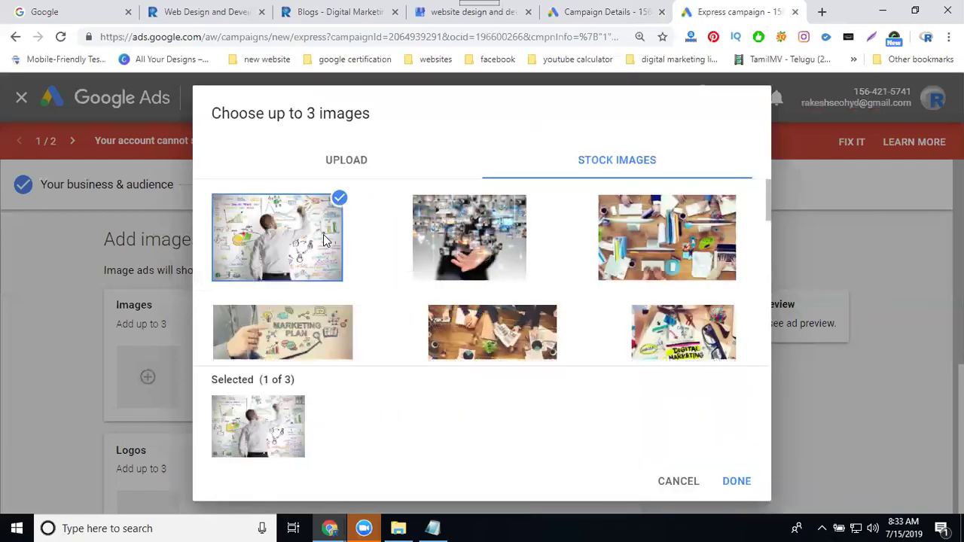
pyautogui.click(332, 325)
pyautogui.click(665, 250)
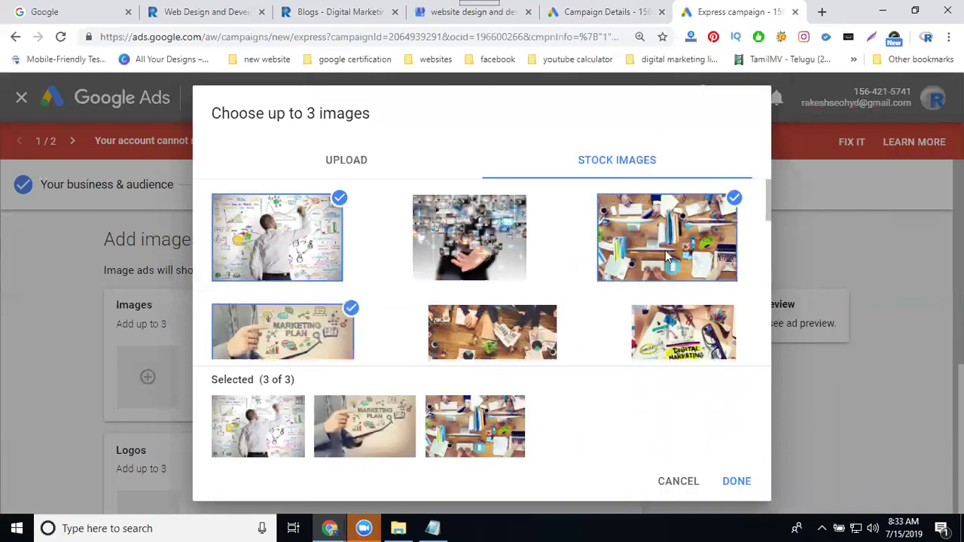
pyautogui.click(734, 482)
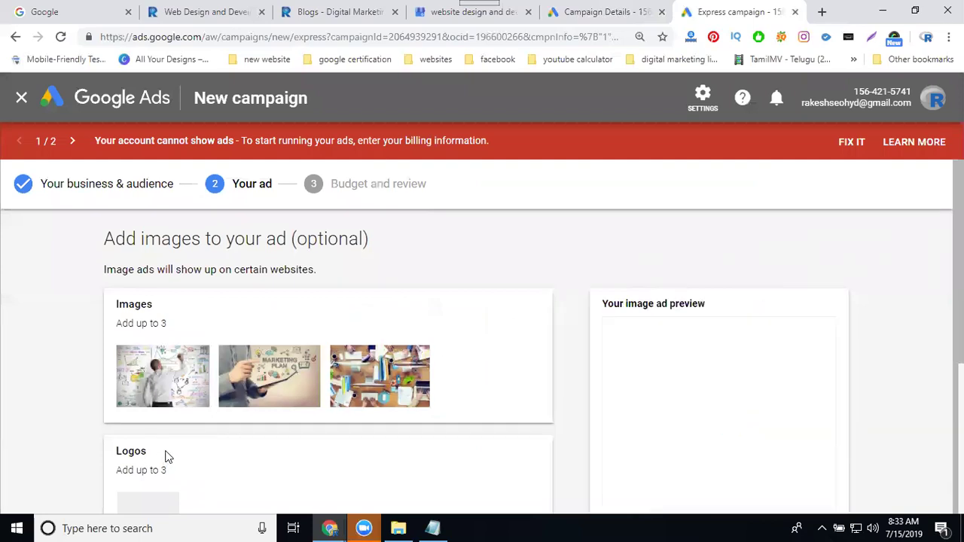
# - Upload the Rakesh Tech Solutions image file "Untitled design (1)" as the ad's logo
pyautogui.click(148, 502)
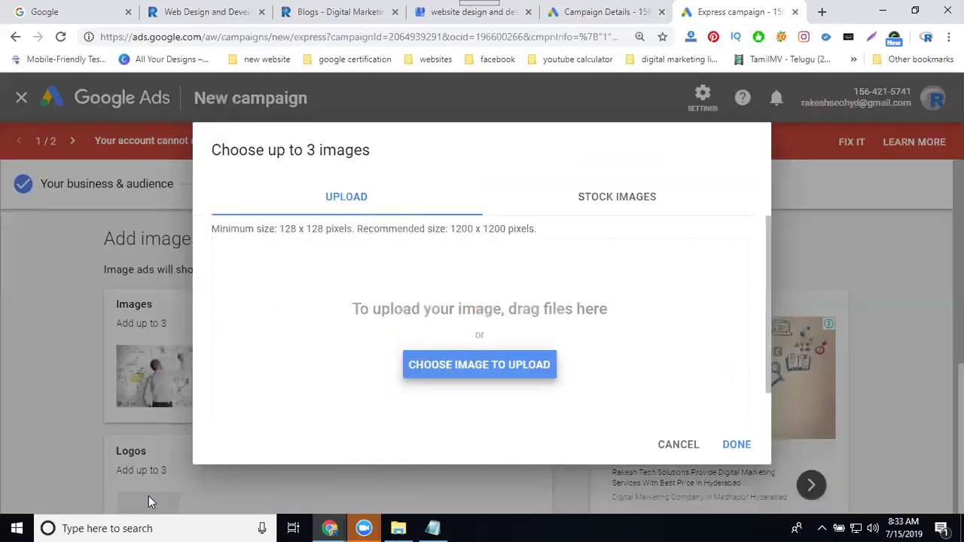
pyautogui.click(467, 364)
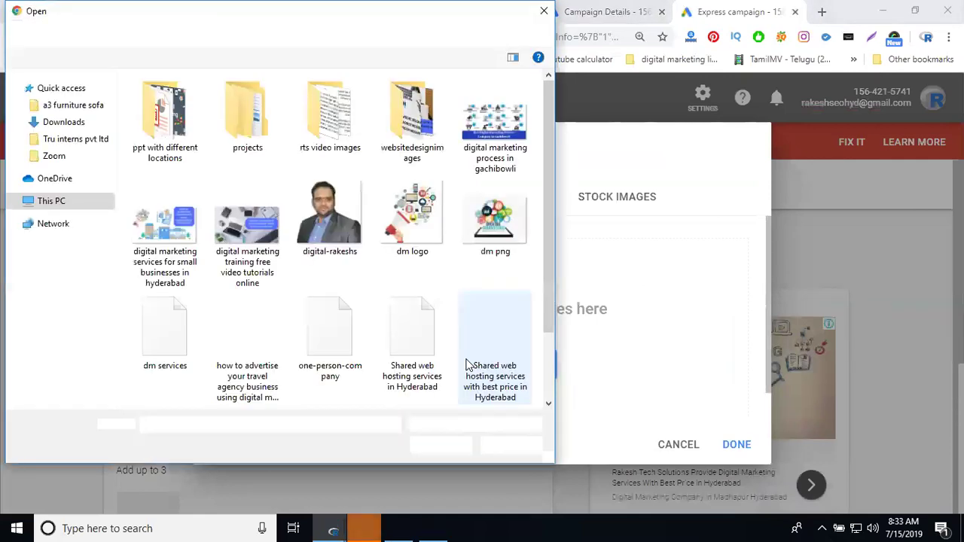
pyautogui.click(348, 376)
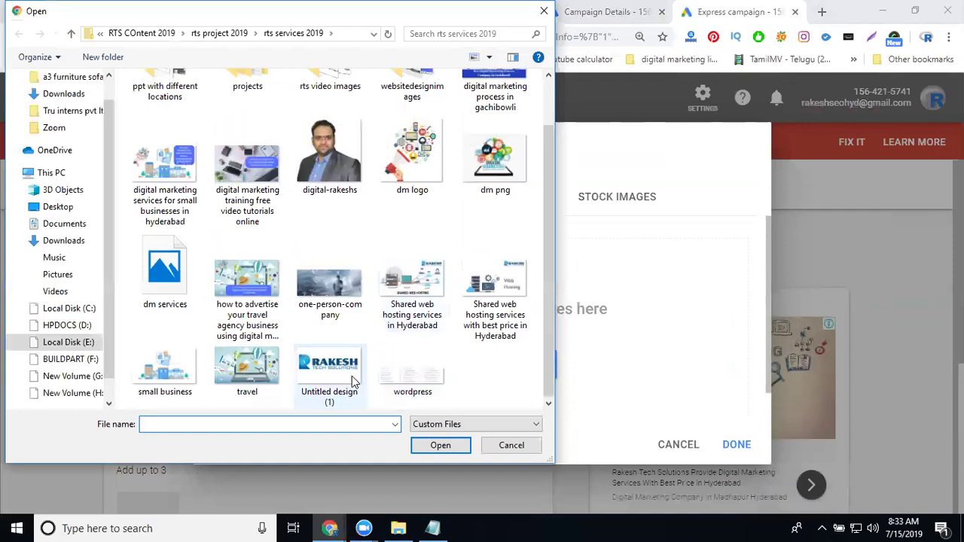
pyautogui.doubleClick(347, 374)
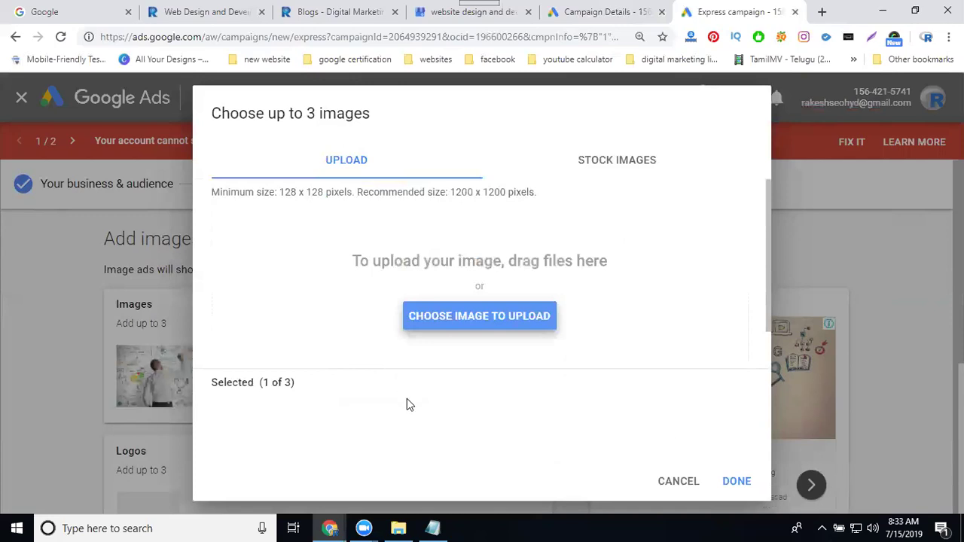
pyautogui.click(734, 480)
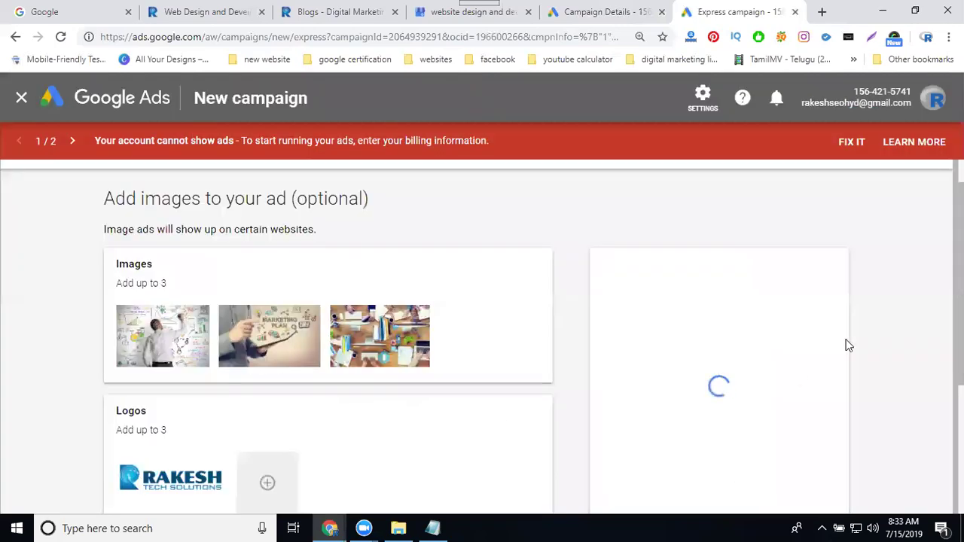
# - Preview the ad's other image formats, close the previews and continue to the budget settings
pyautogui.scroll(-2, 893, 327)
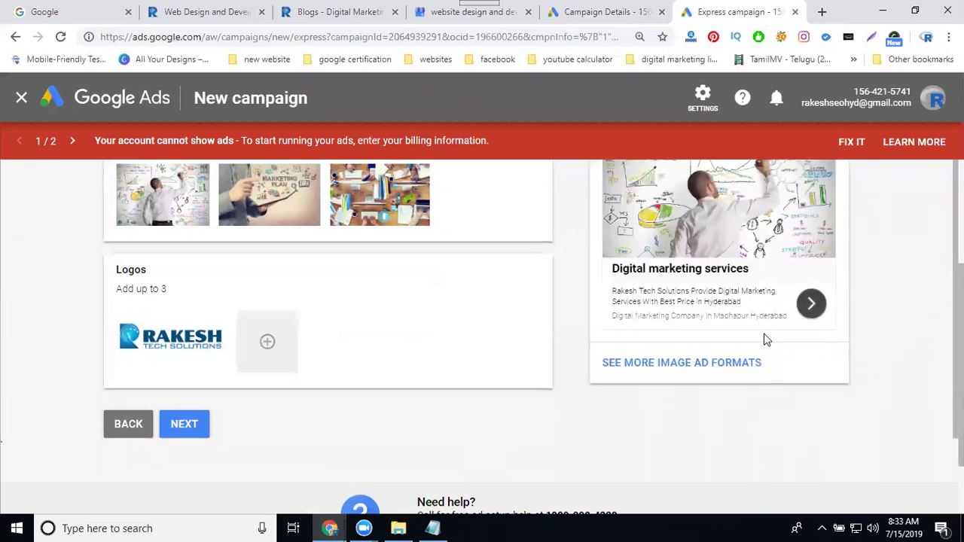
pyautogui.click(715, 371)
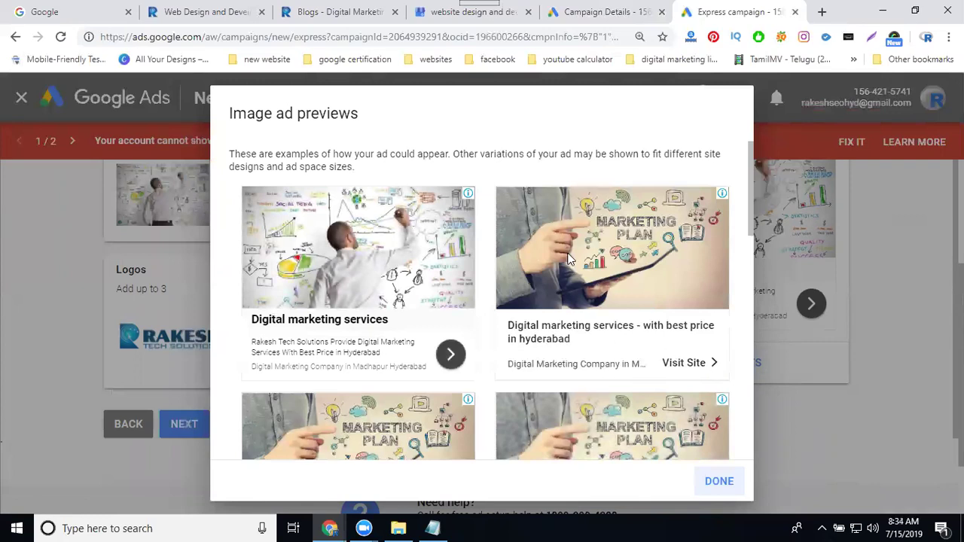
pyautogui.scroll(-2, 569, 260)
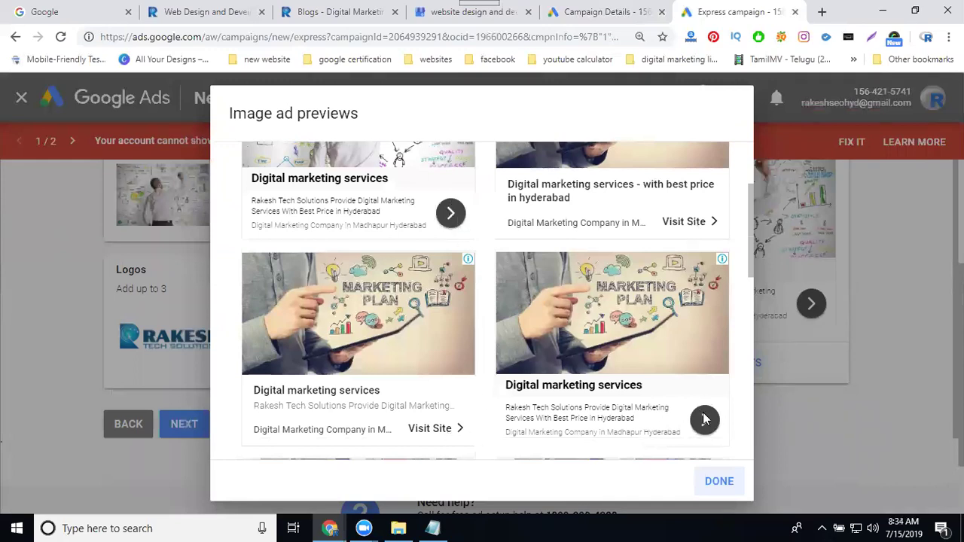
pyautogui.scroll(-5, 705, 420)
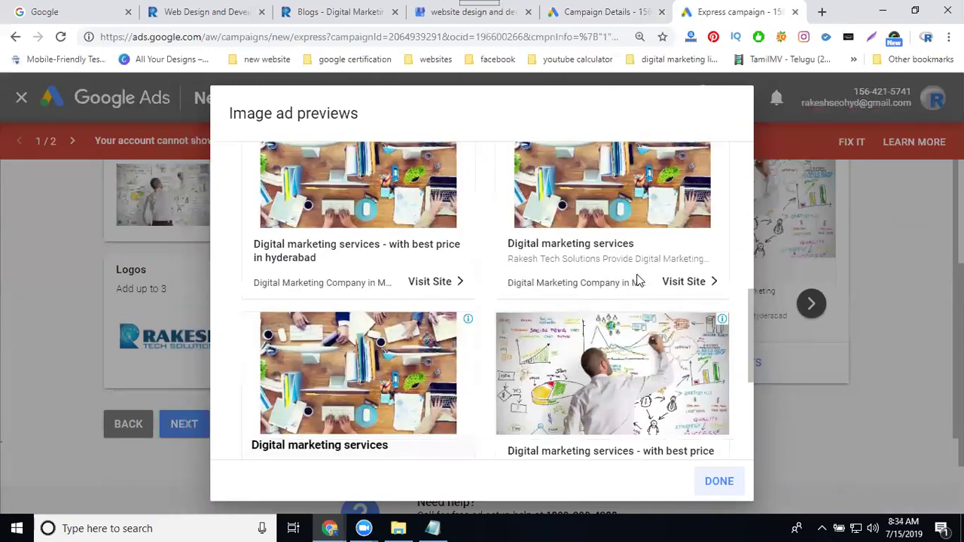
pyautogui.scroll(-2, 439, 265)
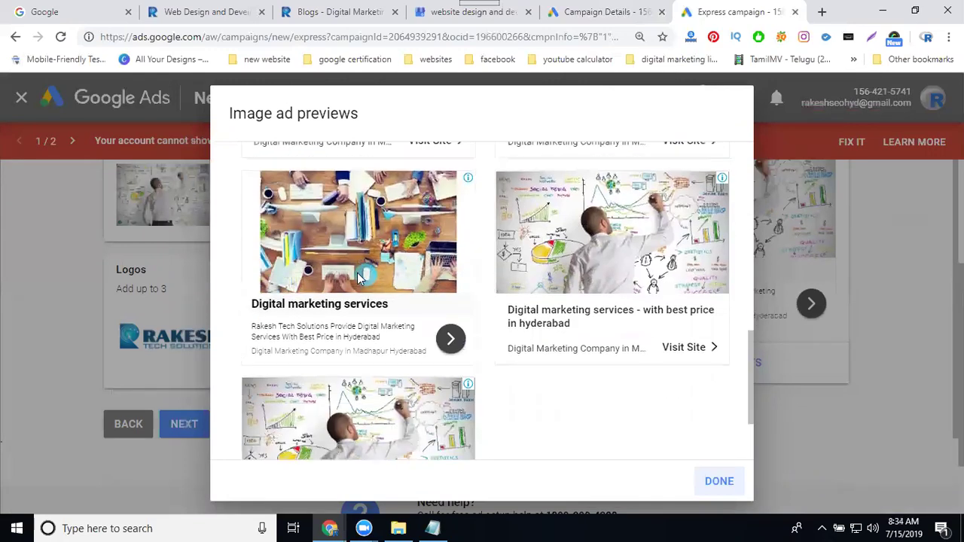
pyautogui.scroll(-2, 549, 324)
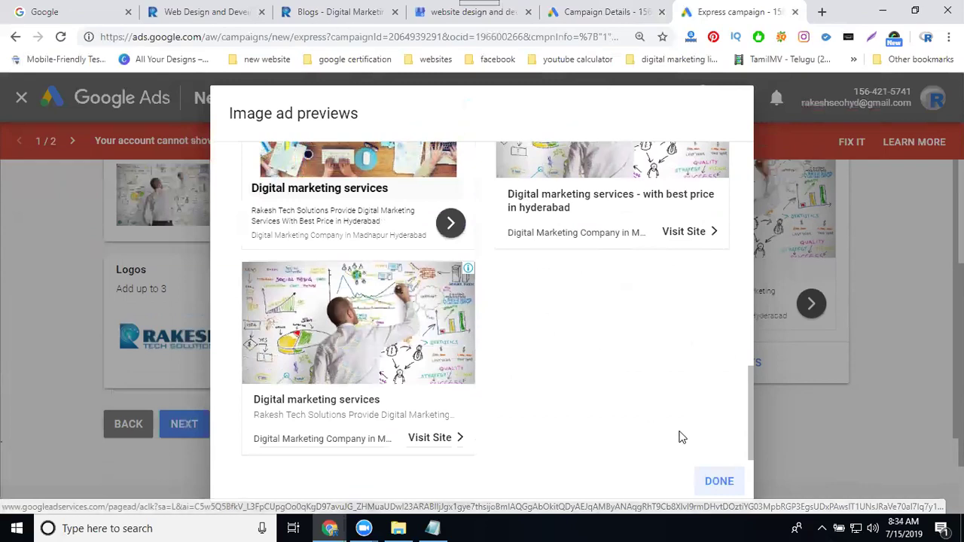
pyautogui.click(717, 480)
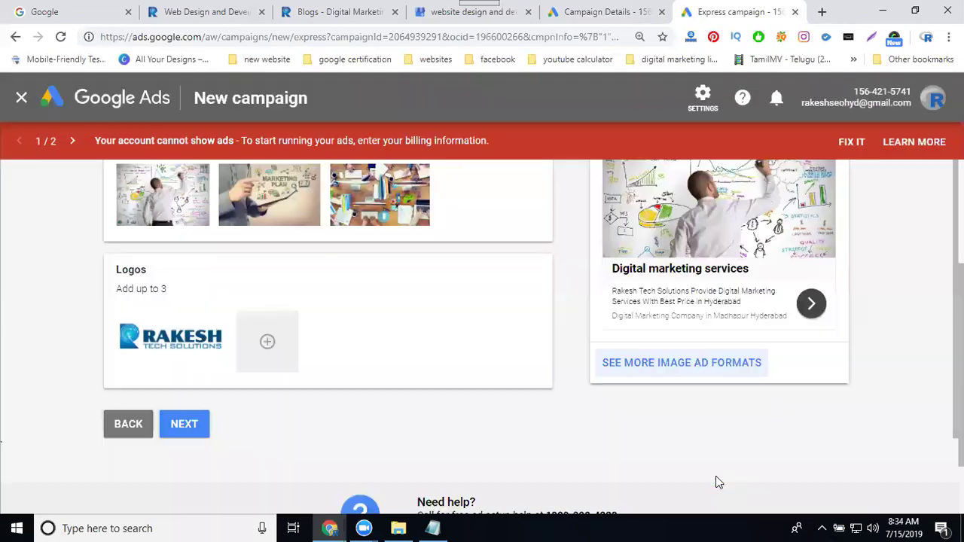
pyautogui.click(183, 424)
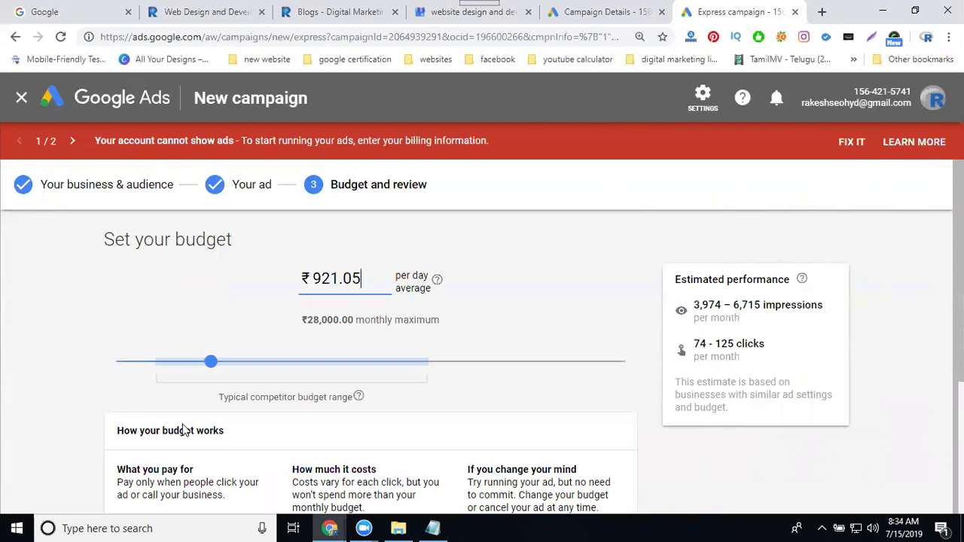
# - Try to set the campaign's average daily budget to ₹50
pyautogui.doubleClick(345, 281)
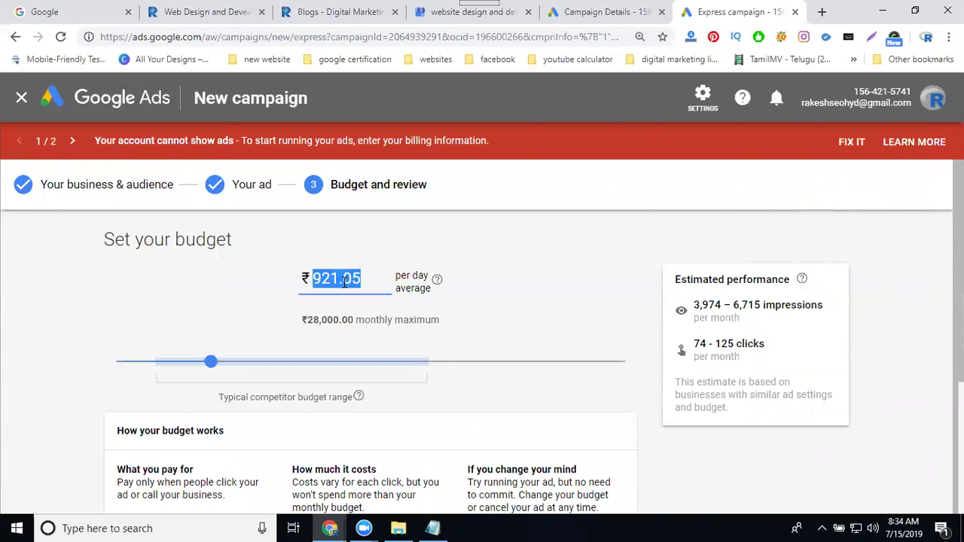
pyautogui.write('50')
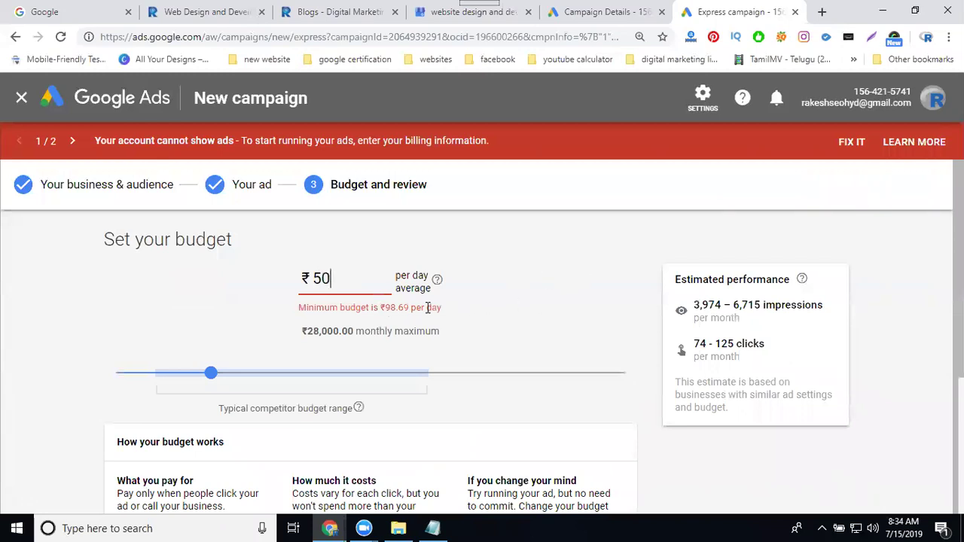
pyautogui.moveTo(383, 312); pyautogui.dragTo(443, 318)
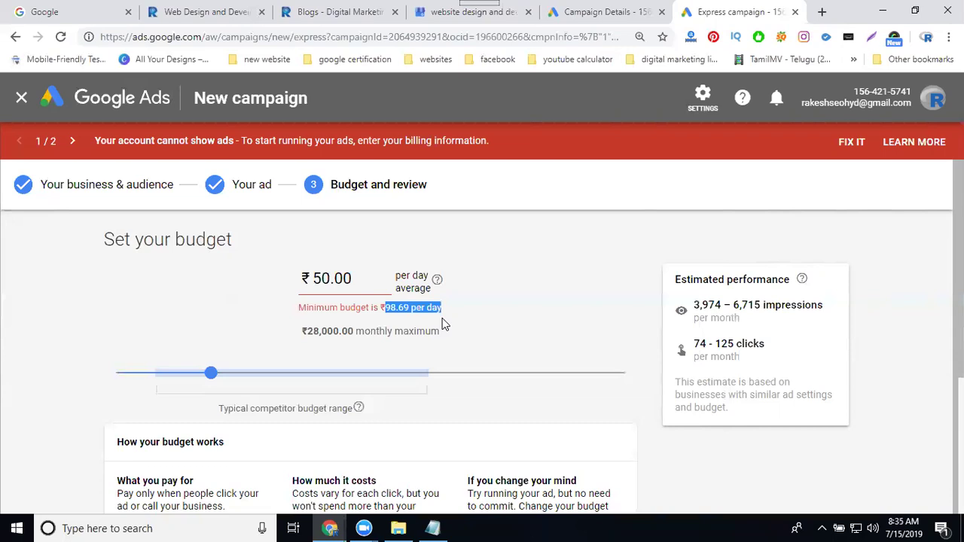
# - Set the average daily budget to ₹100 and continue to the campaign settings review
pyautogui.doubleClick(380, 276)
pyautogui.write('100')
pyautogui.click(486, 278)
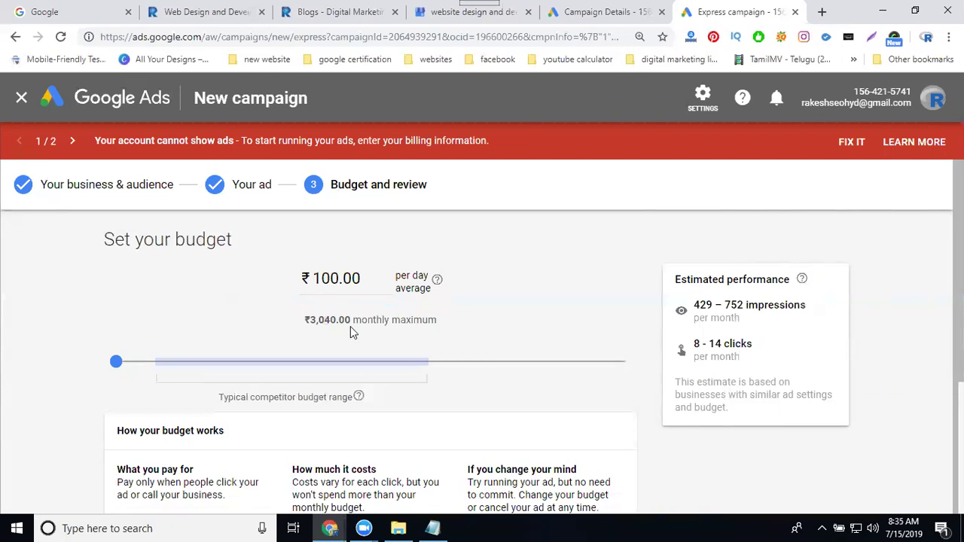
pyautogui.scroll(-1, 185, 329)
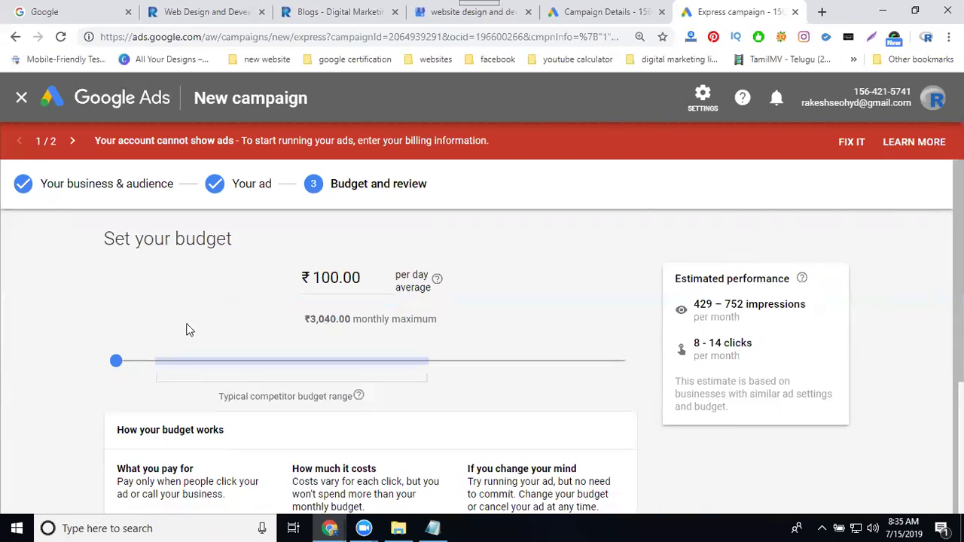
pyautogui.scroll(-3, 286, 342)
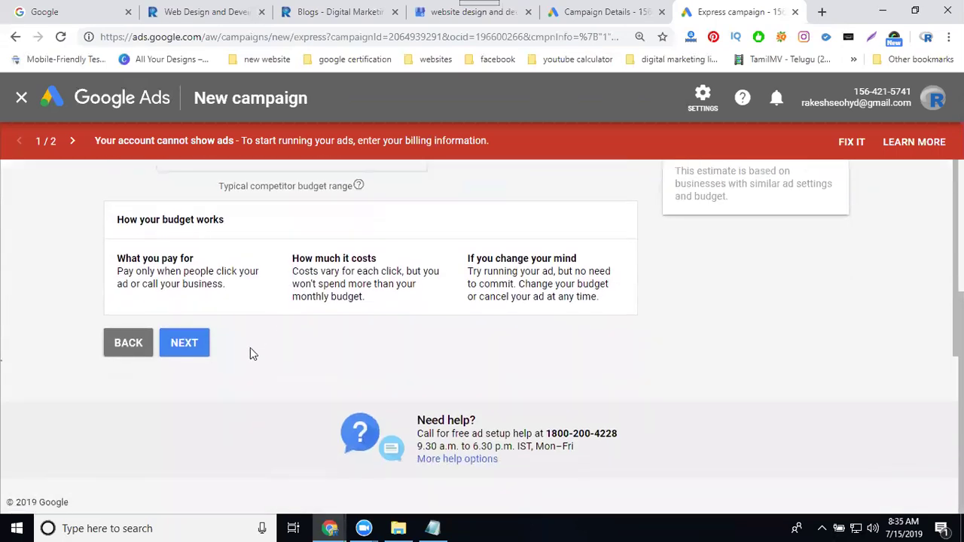
pyautogui.click(192, 343)
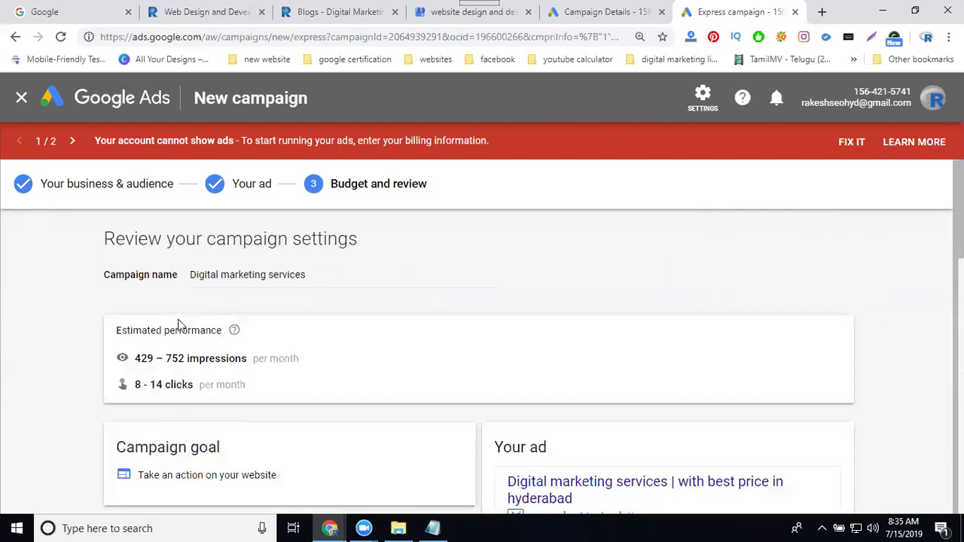
# - Edit the budget from the campaign review to a daily average of ₹250, save it and complete the campaign setup
pyautogui.moveTo(136, 358); pyautogui.dragTo(255, 357)
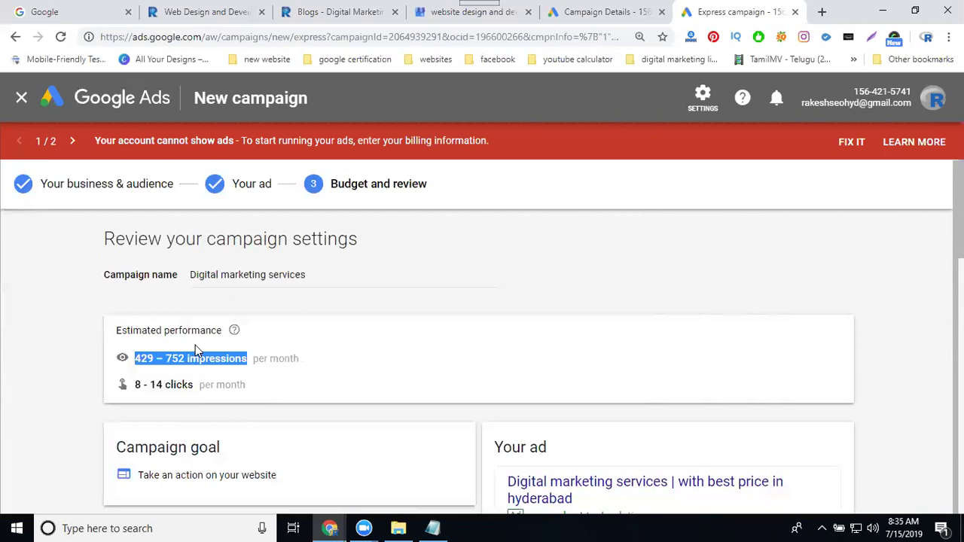
pyautogui.click(138, 359)
pyautogui.moveTo(136, 359); pyautogui.dragTo(185, 358)
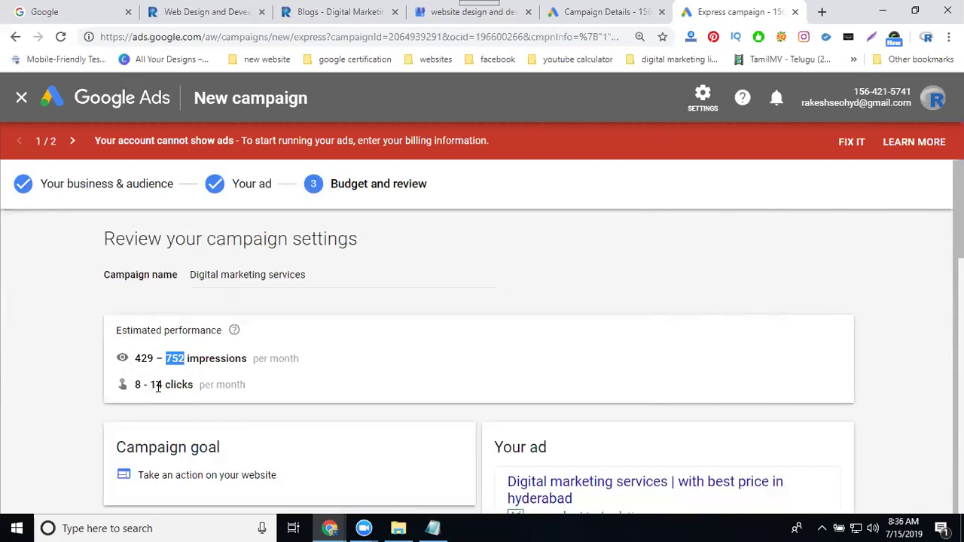
pyautogui.scroll(-10, 124, 379)
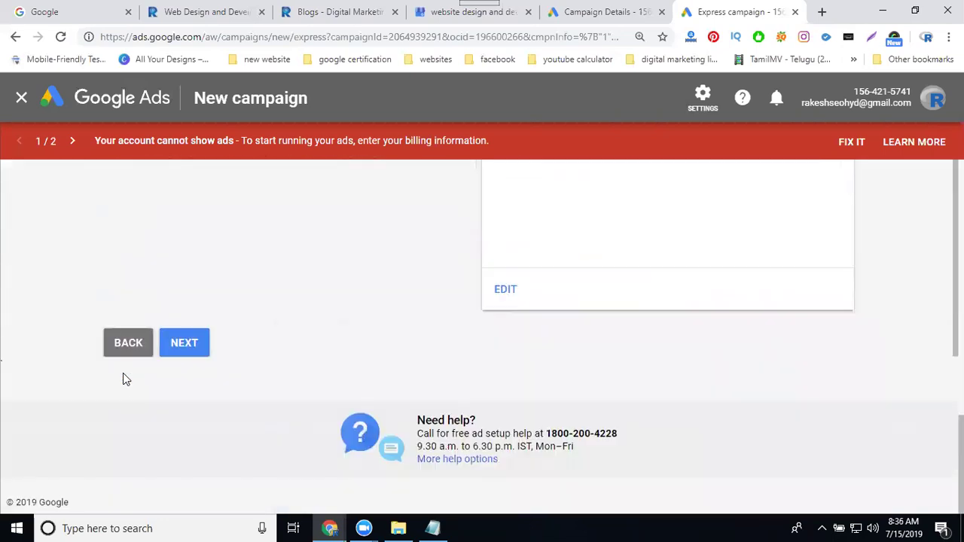
pyautogui.click(507, 295)
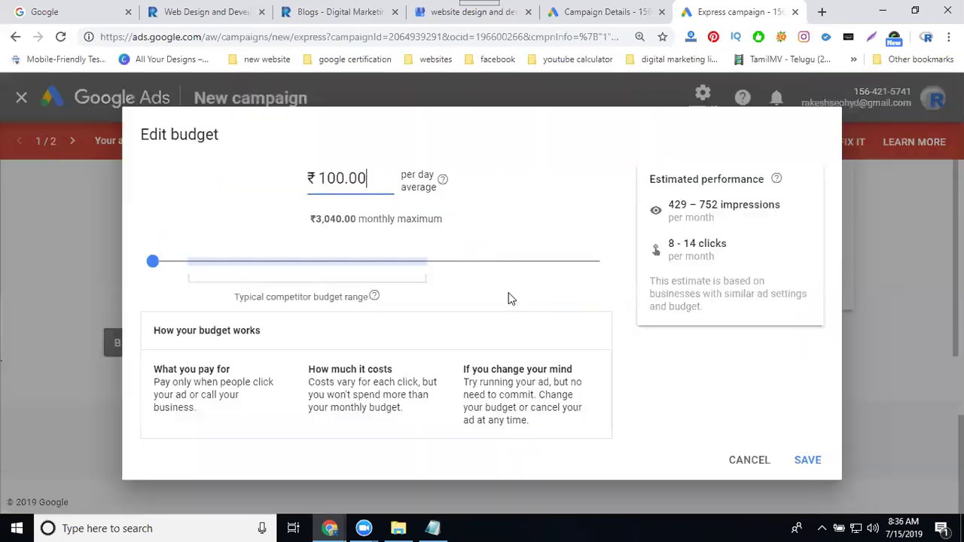
pyautogui.moveTo(344, 177); pyautogui.dragTo(368, 178)
pyautogui.click(368, 178)
pyautogui.doubleClick(368, 177)
pyautogui.write('250')
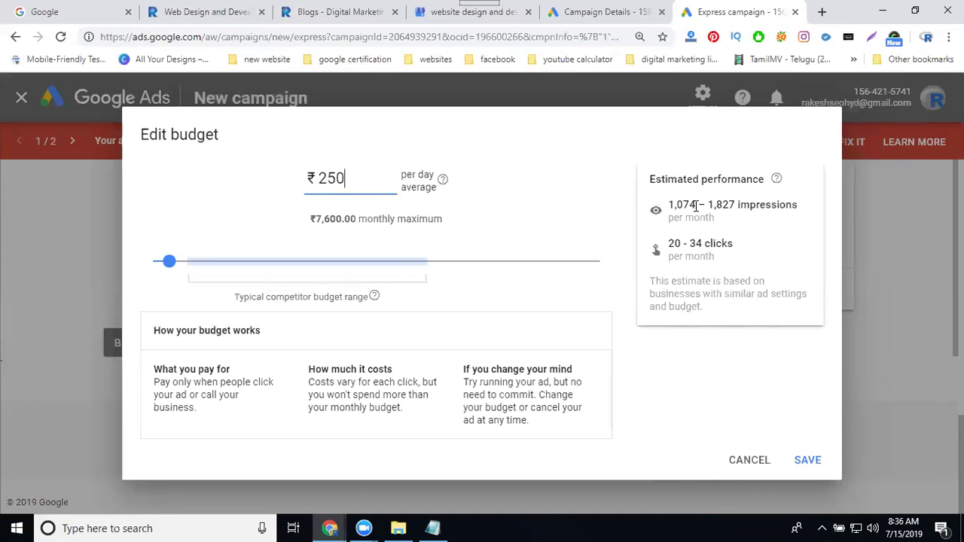
pyautogui.click(807, 459)
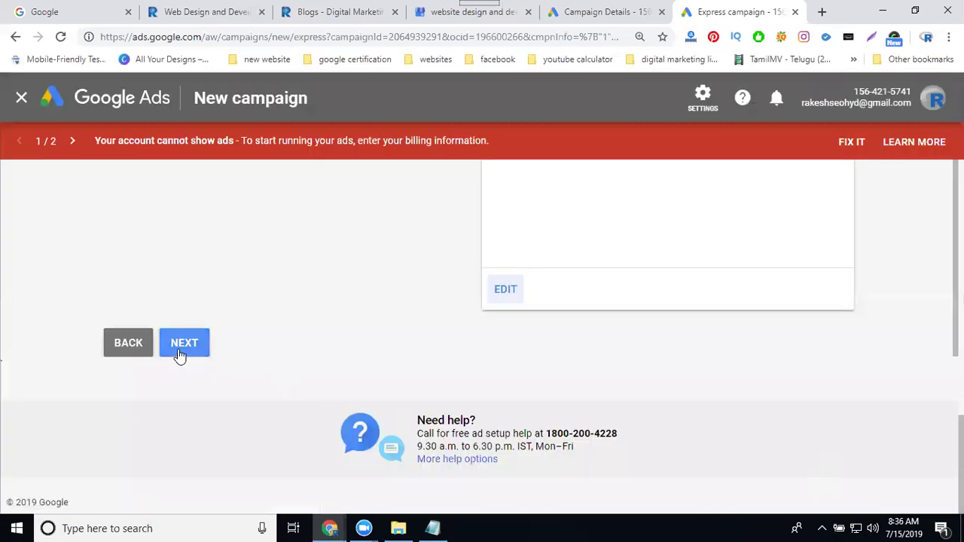
pyautogui.click(181, 344)
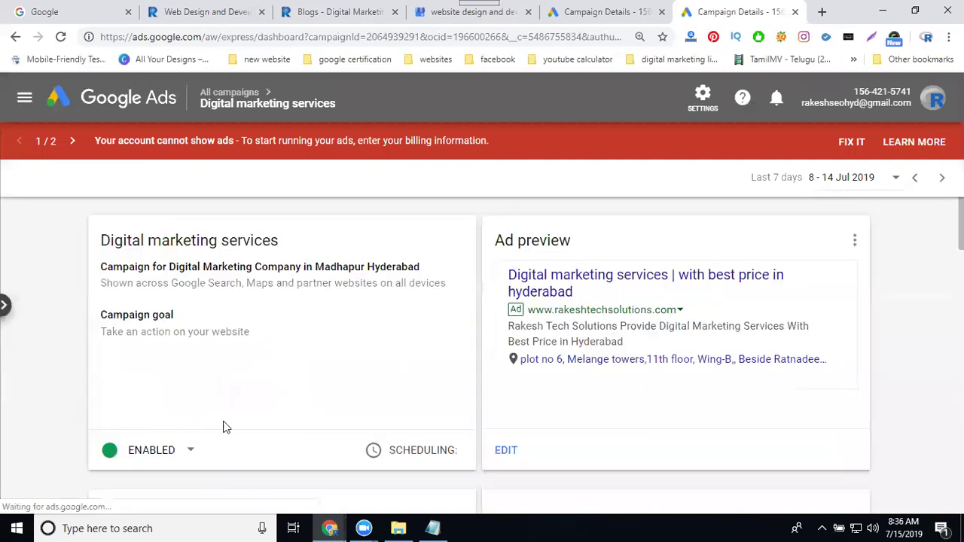
# - Pause the new Digital marketing services campaign and dismiss the feedback survey without answering it
pyautogui.scroll(-3, 222, 426)
pyautogui.scroll(6, 171, 407)
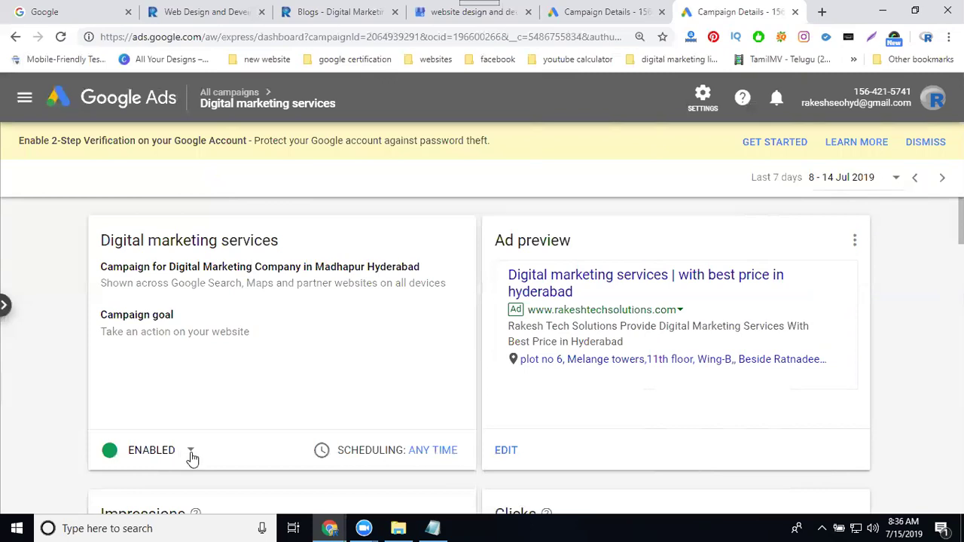
pyautogui.scroll(-2, 302, 437)
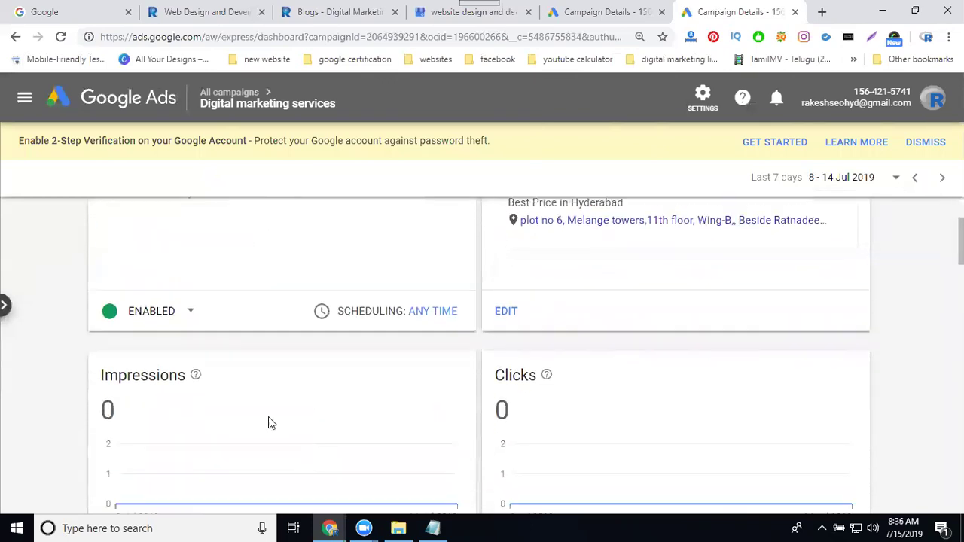
pyautogui.click(189, 313)
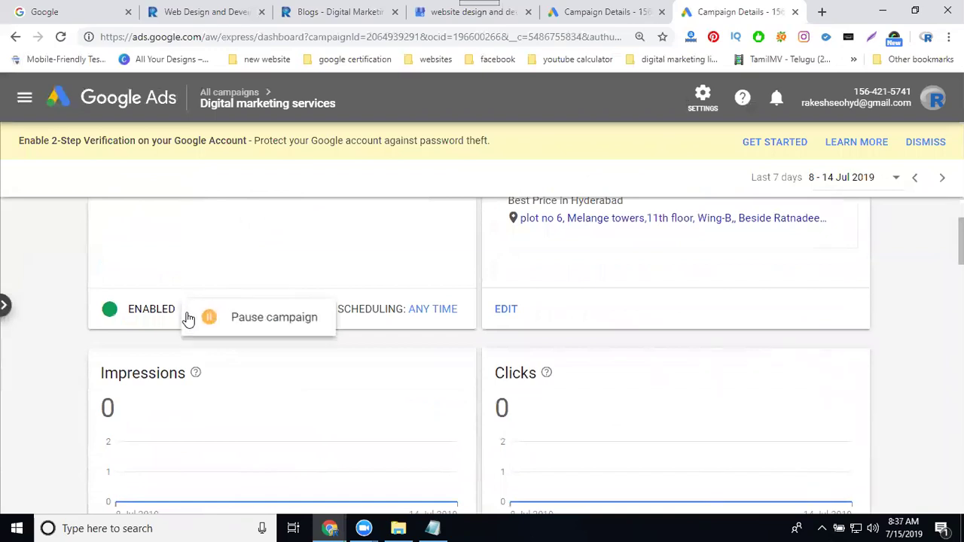
pyautogui.click(250, 318)
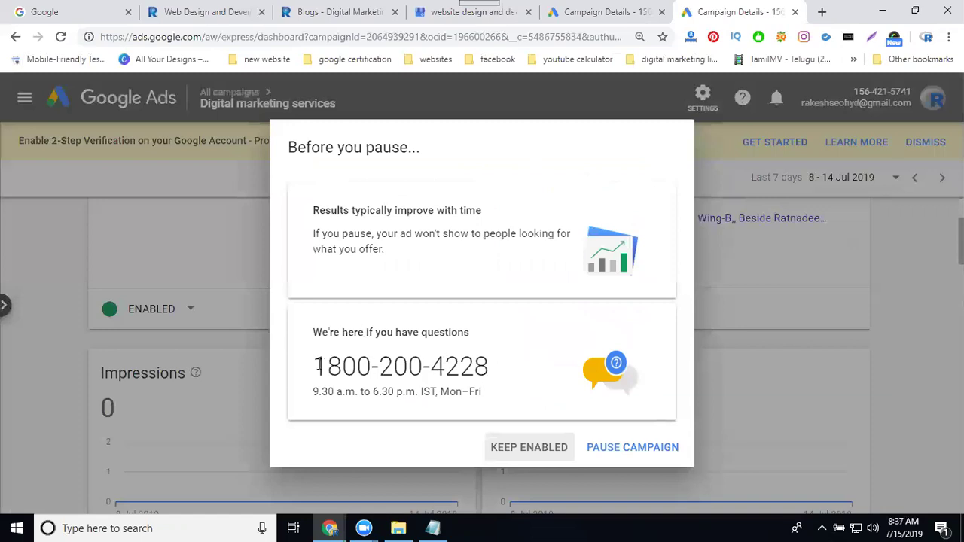
pyautogui.moveTo(310, 367); pyautogui.dragTo(427, 368)
pyautogui.click(624, 449)
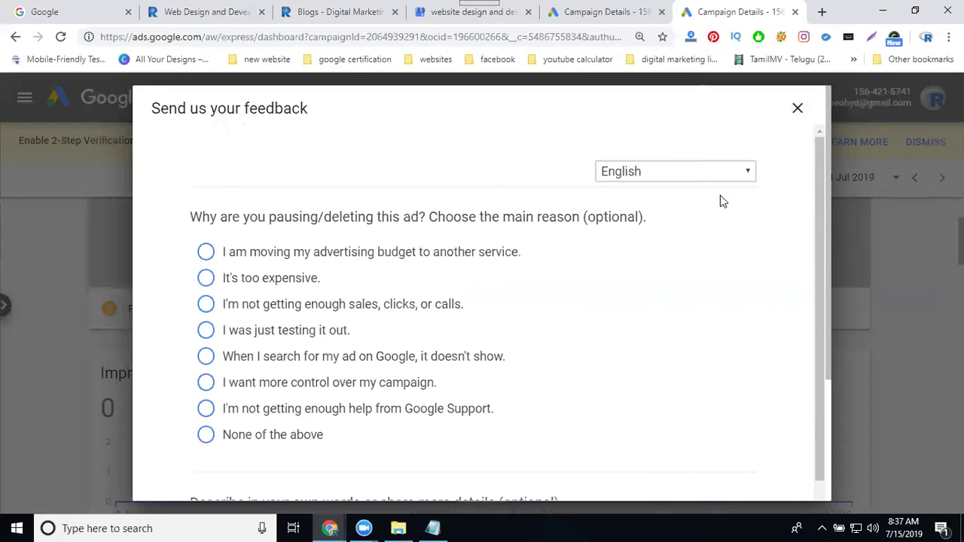
pyautogui.click(796, 108)
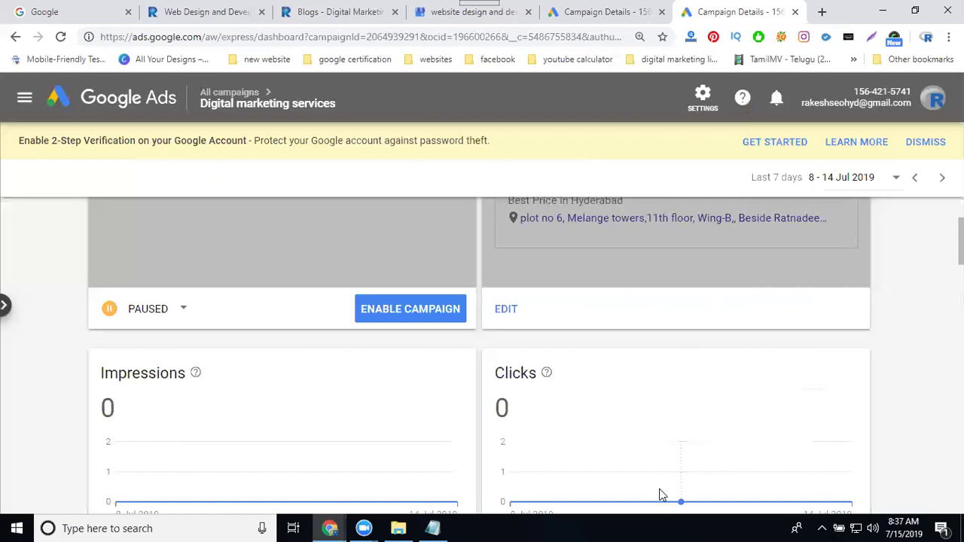
pyautogui.moveTo(660, 495)
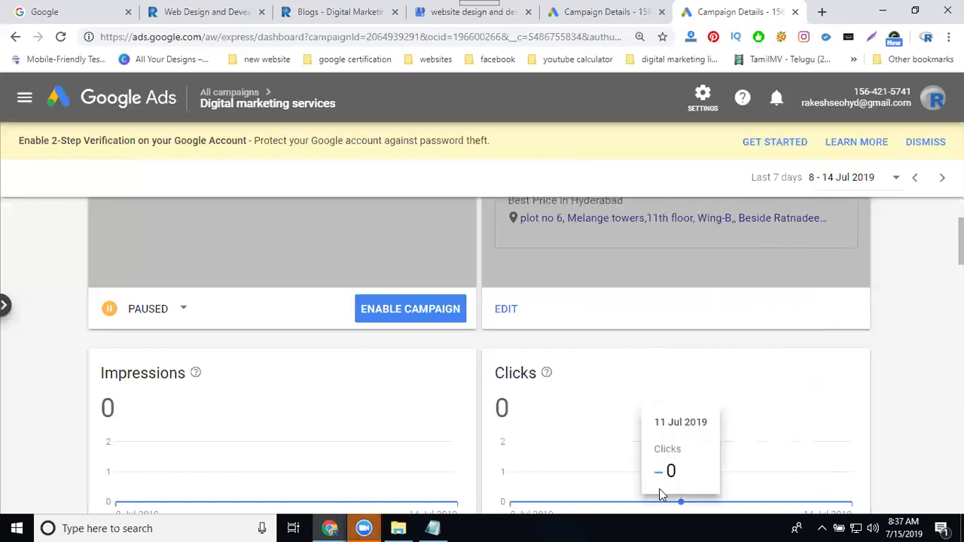